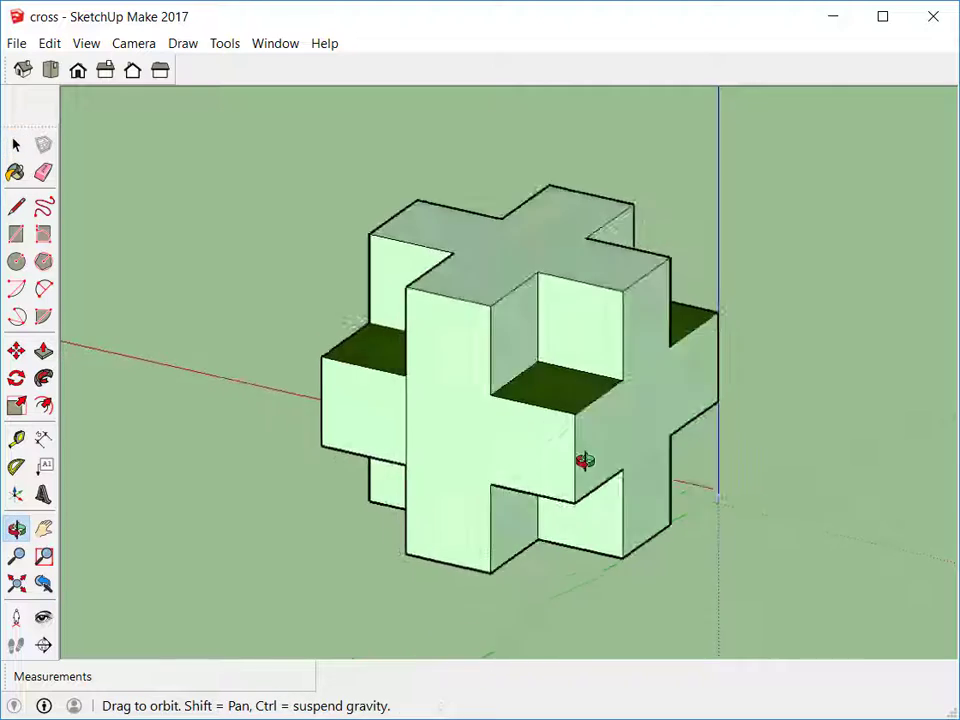
# Confirm Simple Template - Feet and Inches as the default drawing template in the preferences
pyautogui.press('space')
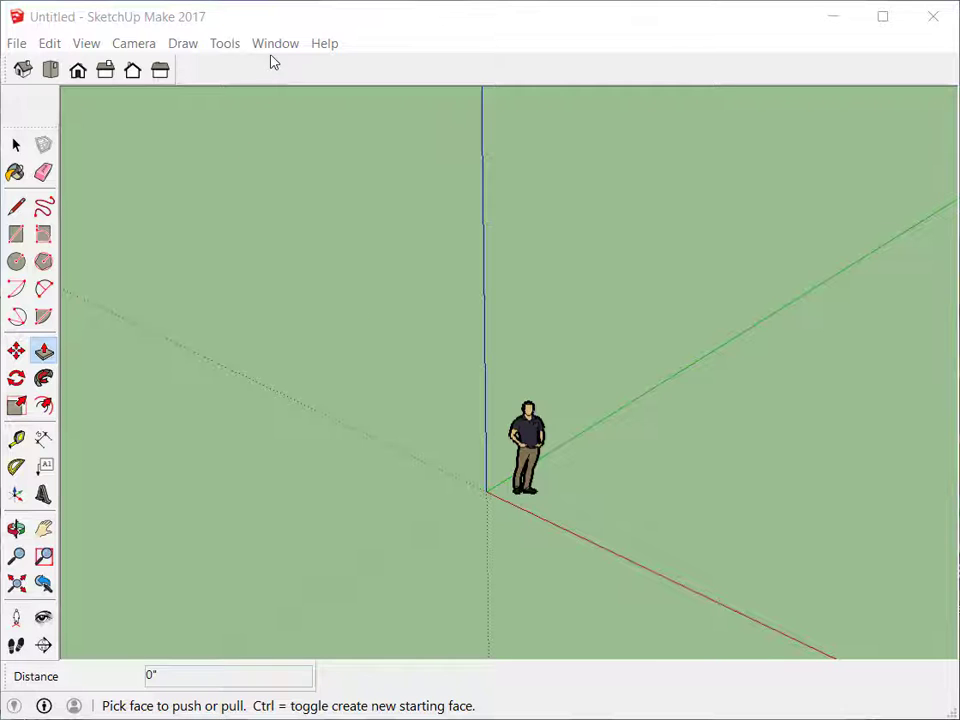
pyautogui.click(274, 44)
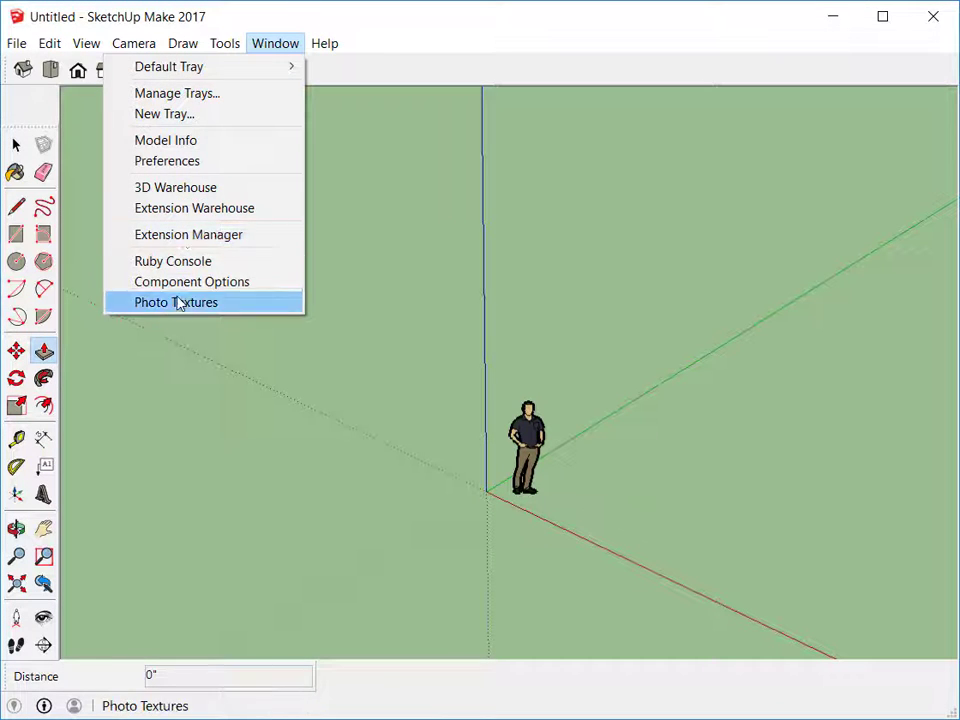
pyautogui.click(174, 163)
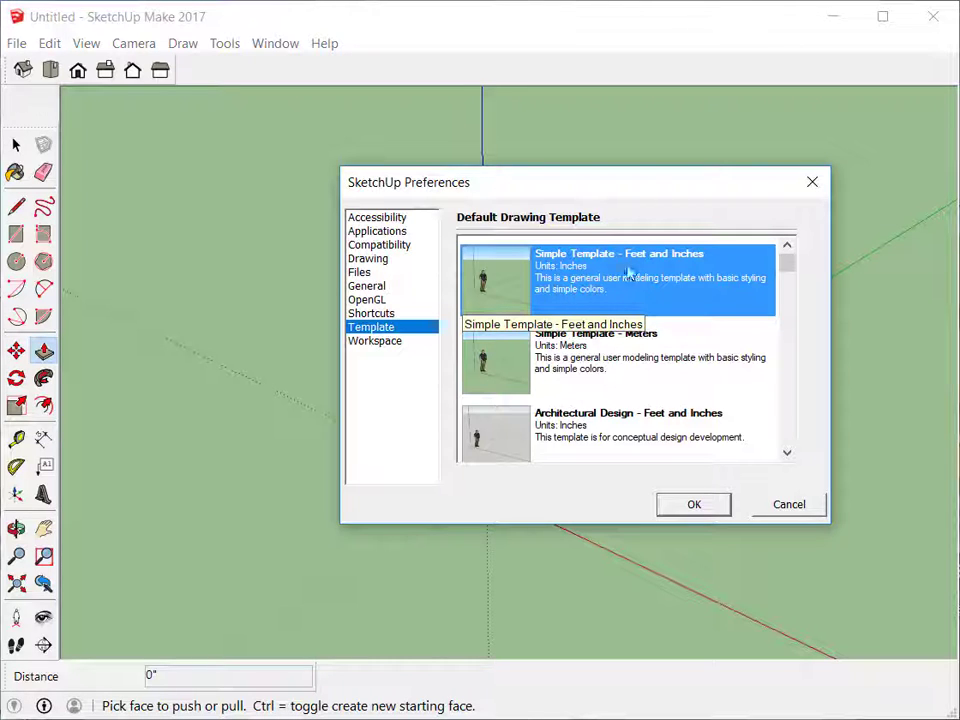
pyautogui.click(694, 505)
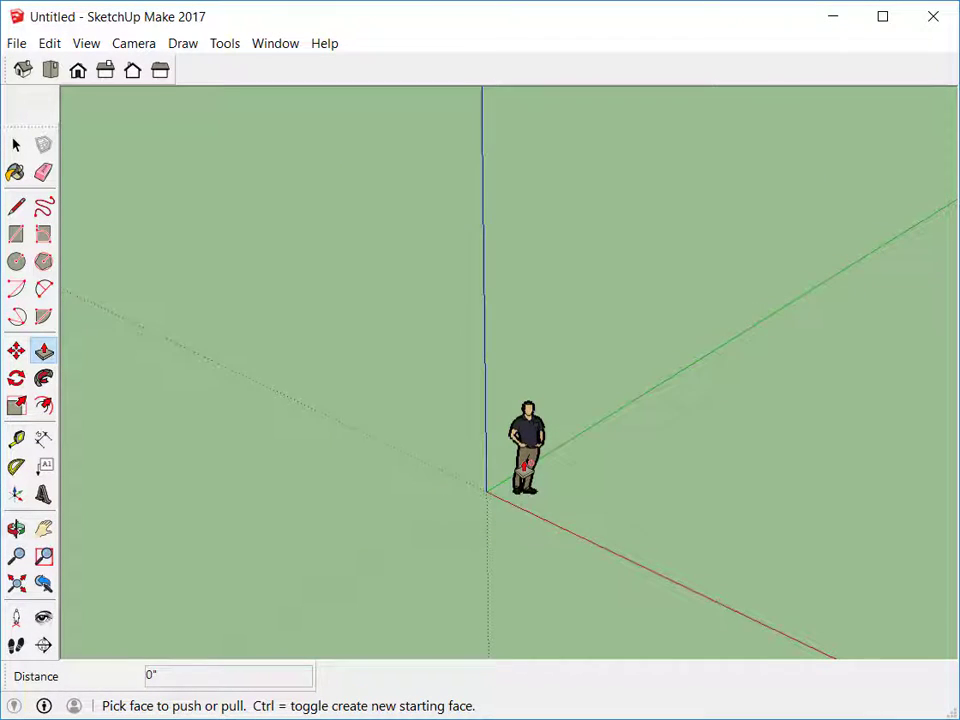
# Delete the default human figure from the empty model
pyautogui.click(16, 146)
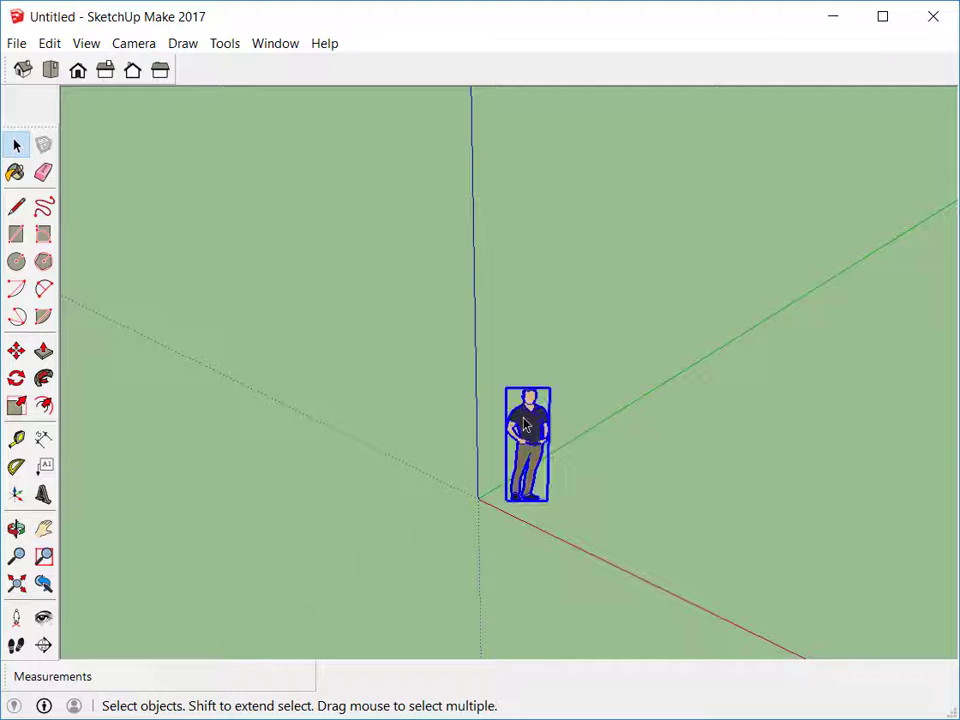
pyautogui.press('Delete')
pyautogui.scroll(1, 537, 470)
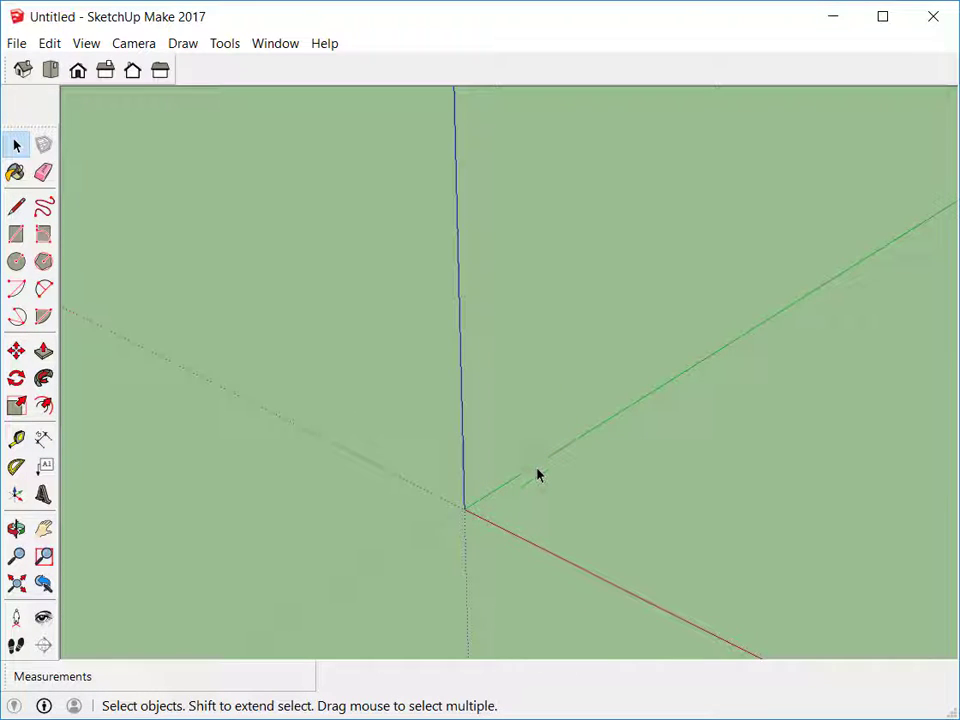
# Draw a 1' by 1' square on the ground with its first corner at the origin
pyautogui.moveTo(536, 474); pyautogui.dragTo(441, 411, button='middle')
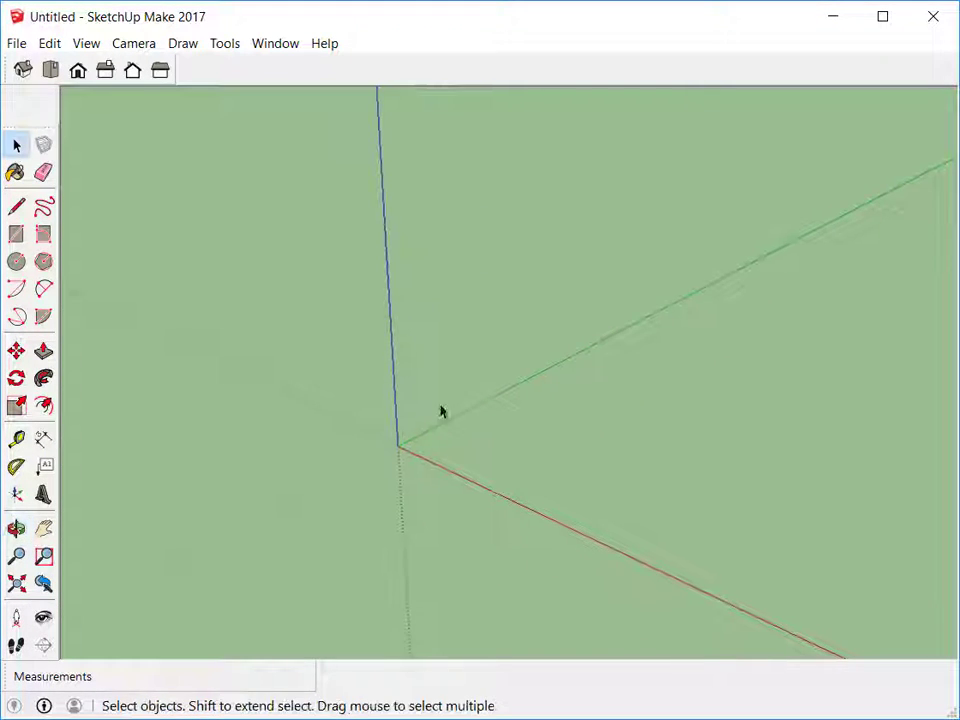
pyautogui.click(16, 235)
pyautogui.click(399, 443)
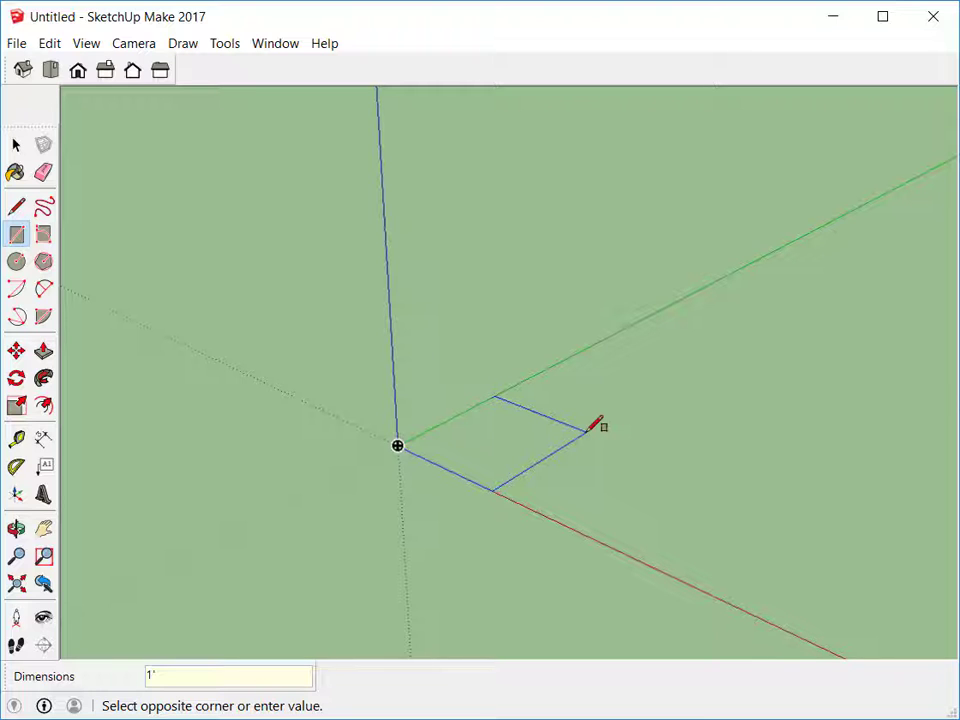
pyautogui.press('Return')
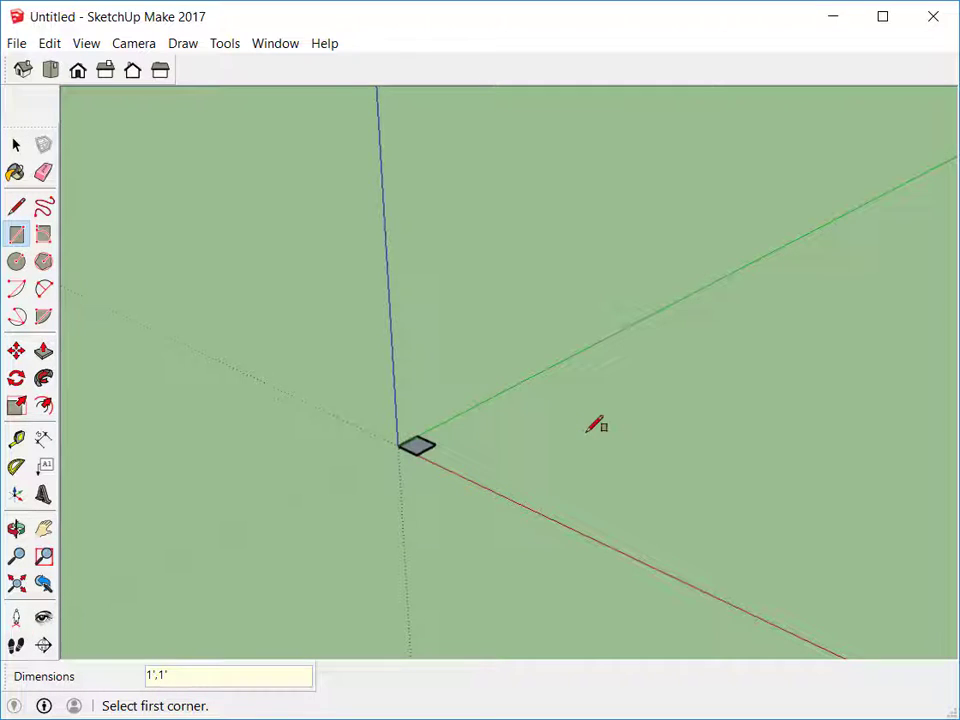
# Push/Pull the ground square upward 1' to form a cube
pyautogui.scroll(1, 589, 432)
pyautogui.scroll(5, 424, 567)
pyautogui.scroll(2, 350, 432)
pyautogui.moveTo(350, 430); pyautogui.dragTo(514, 506, button='middle')
pyautogui.scroll(4, 512, 500)
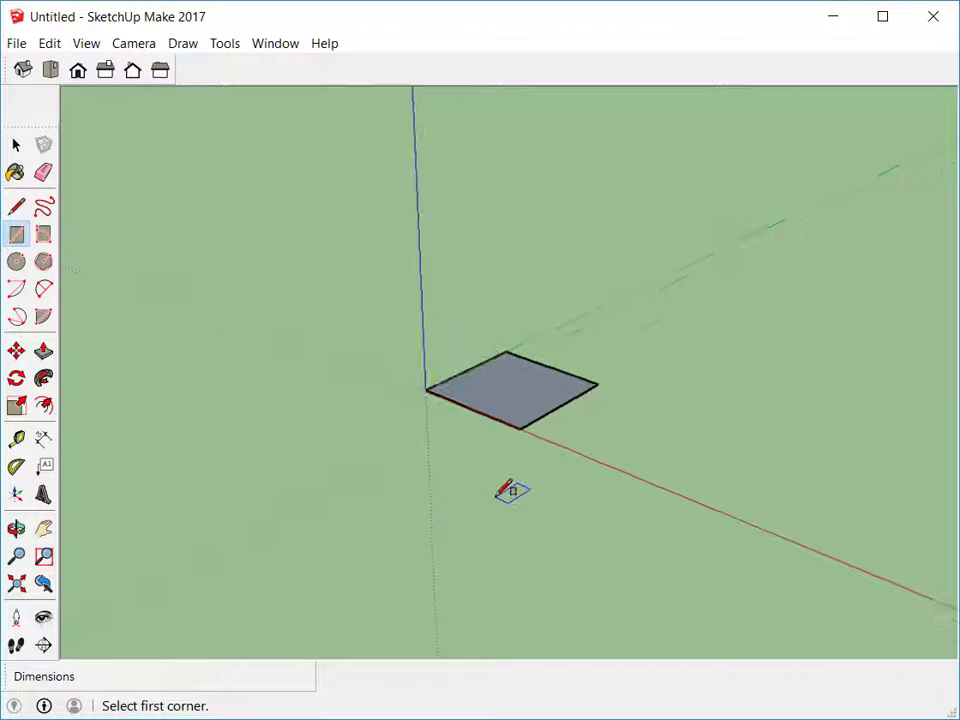
pyautogui.click(43, 352)
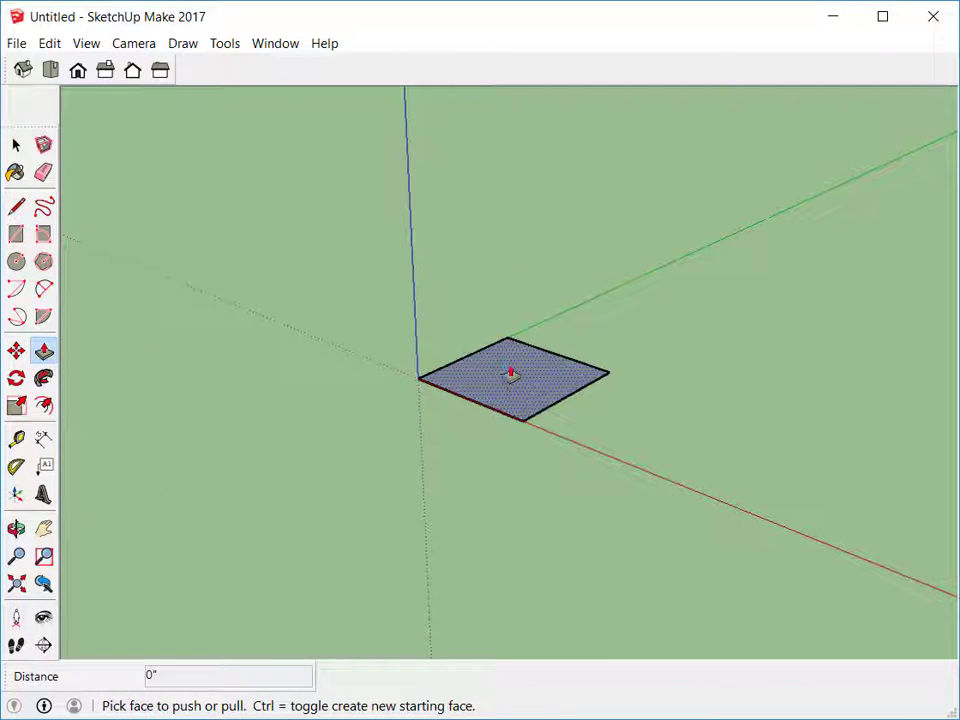
pyautogui.moveTo(510, 374); pyautogui.dragTo(510, 287)
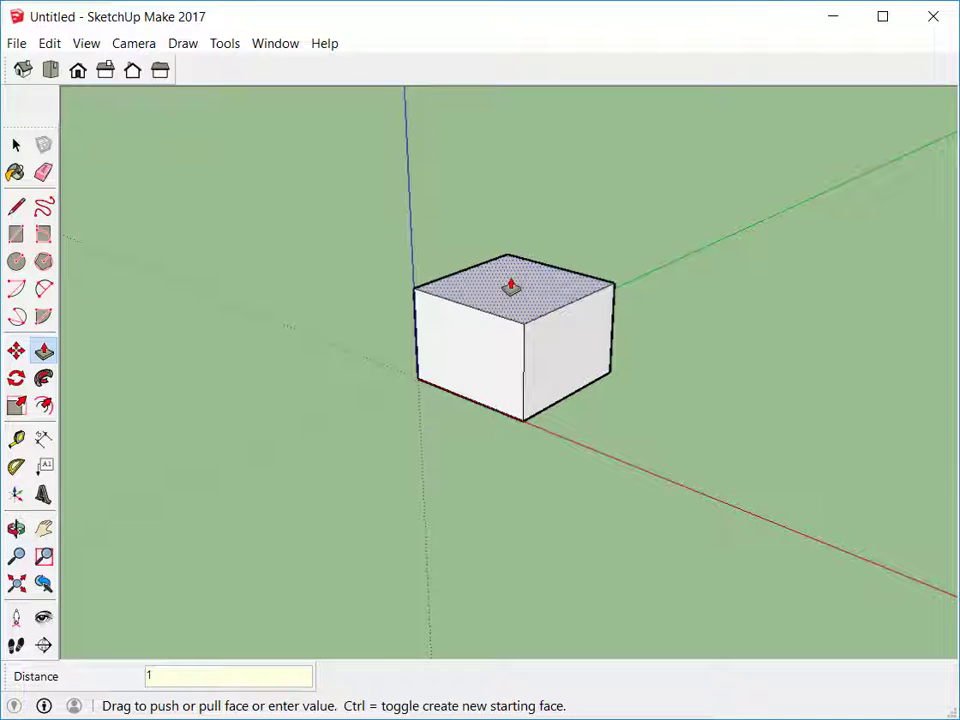
pyautogui.press('Return')
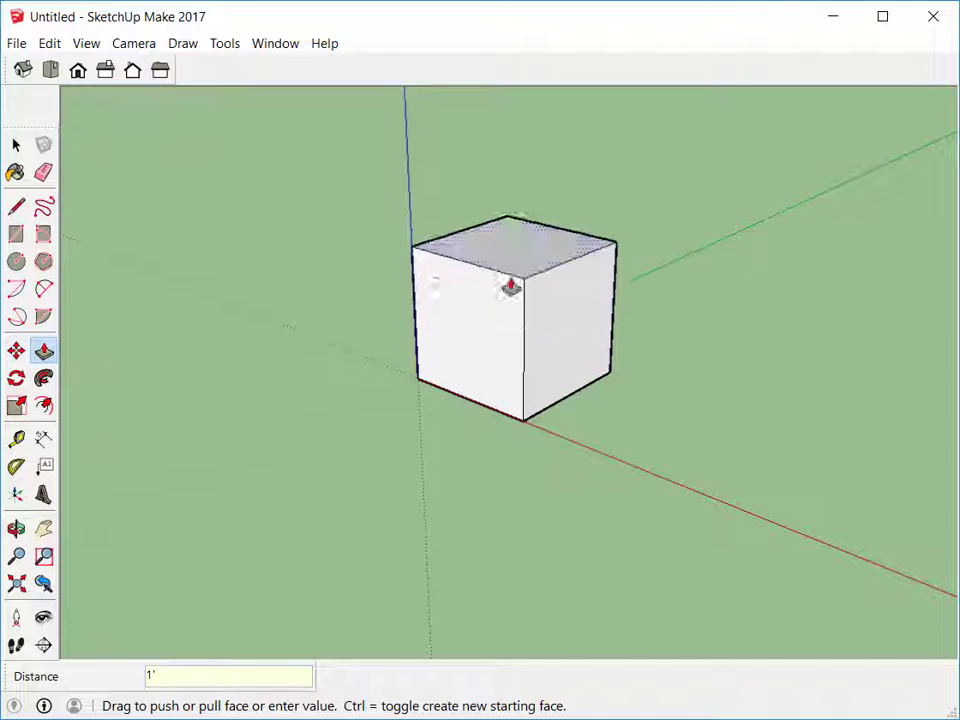
# Draw a 4" by 4" square on the cube's top face, starting at the corner directly above the origin
pyautogui.press('o')
pyautogui.moveTo(513, 291); pyautogui.dragTo(533, 326)
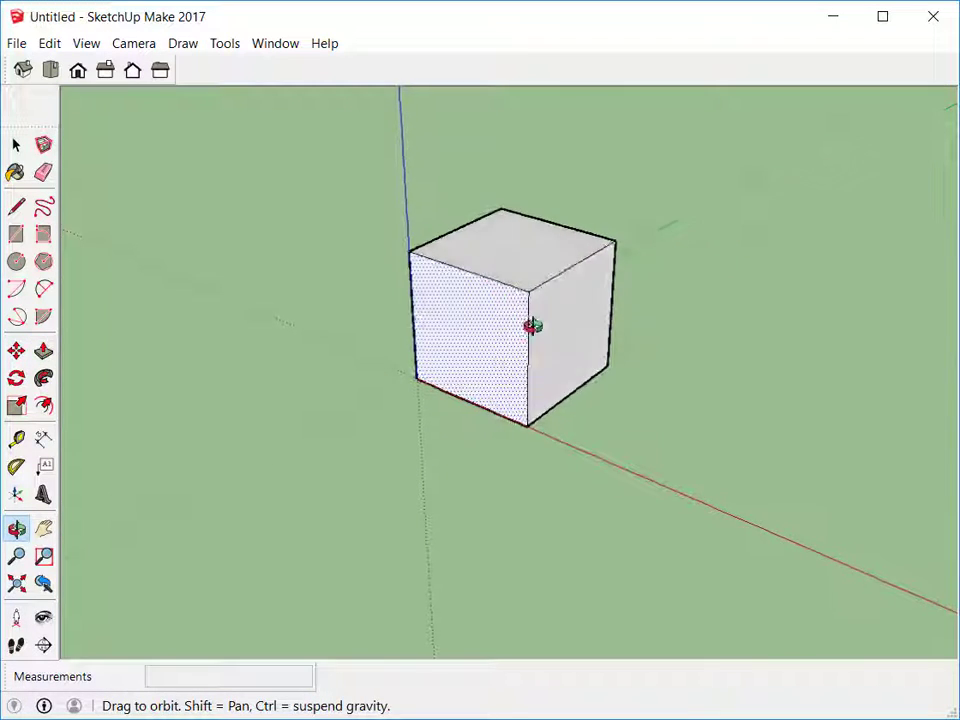
pyautogui.press('p')
pyautogui.moveTo(533, 309)
pyautogui.mouseDown(button='middle')
pyautogui.moveTo(521, 343)
pyautogui.moveTo(563, 355)
pyautogui.moveTo(484, 317)
pyautogui.moveTo(516, 317)
pyautogui.mouseUp(button='middle')
pyautogui.press('o')
pyautogui.moveTo(508, 251); pyautogui.dragTo(539, 311)
pyautogui.press('p')
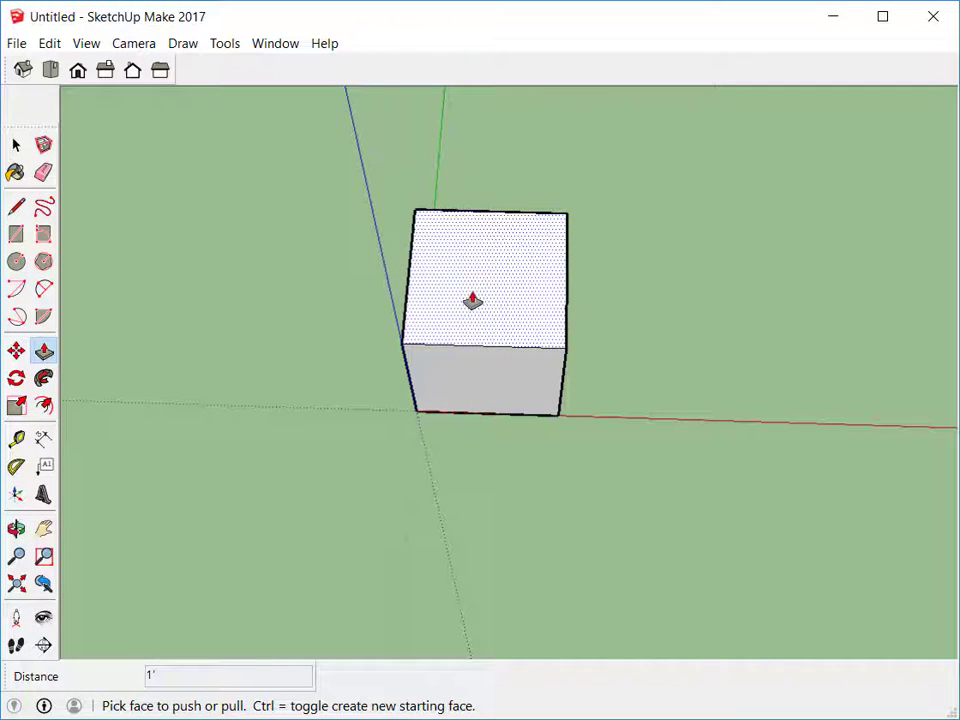
pyautogui.press('o')
pyautogui.moveTo(474, 300); pyautogui.dragTo(461, 261)
pyautogui.press('p')
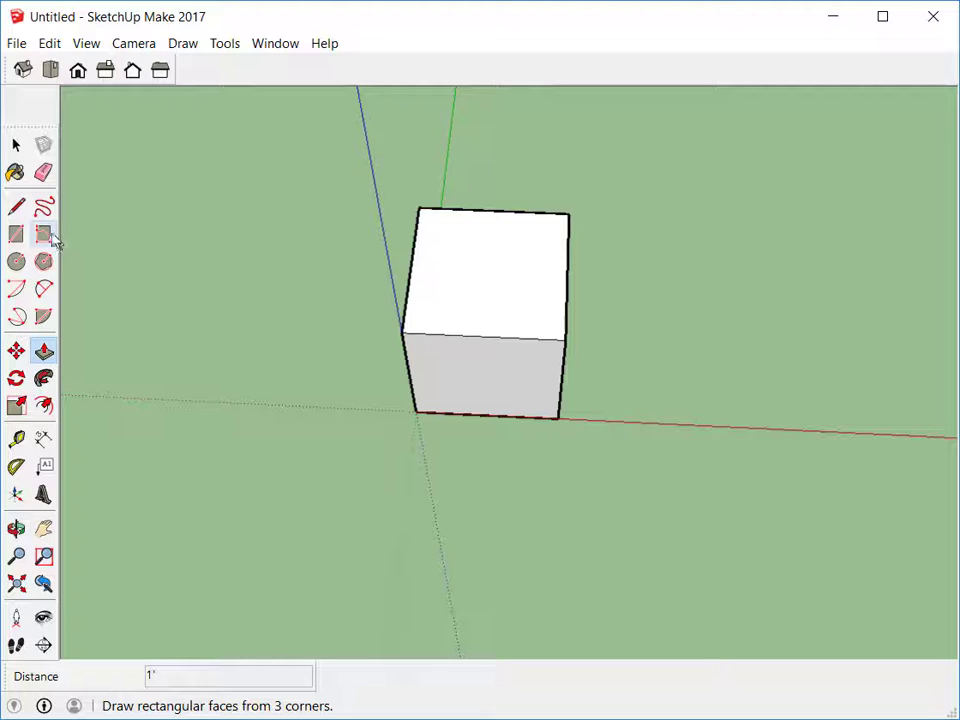
pyautogui.click(16, 234)
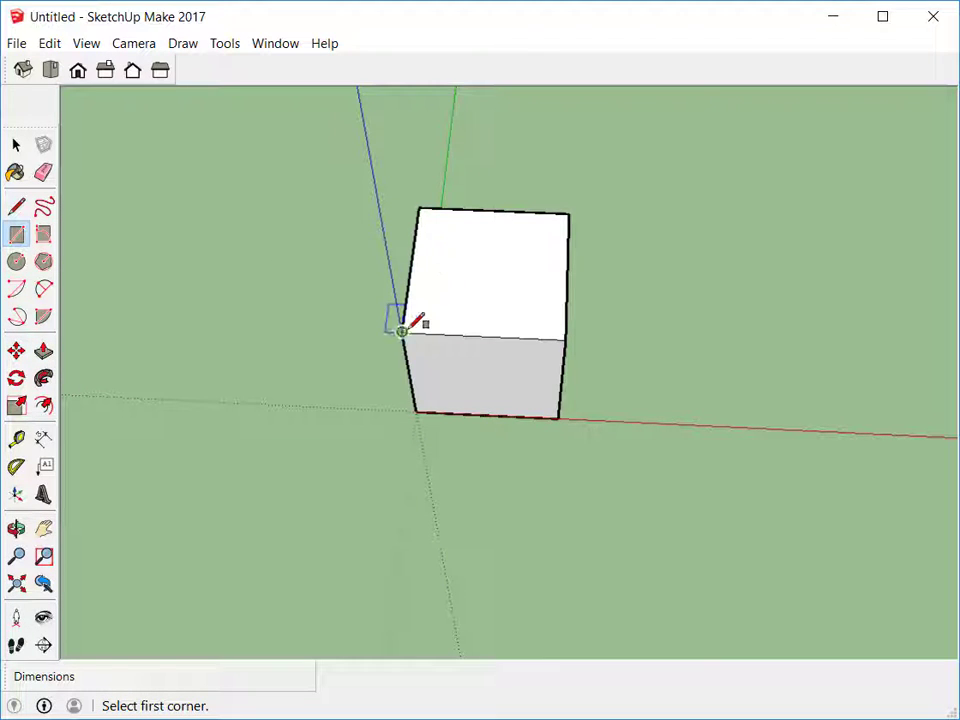
pyautogui.scroll(2, 405, 325)
pyautogui.scroll(1, 399, 331)
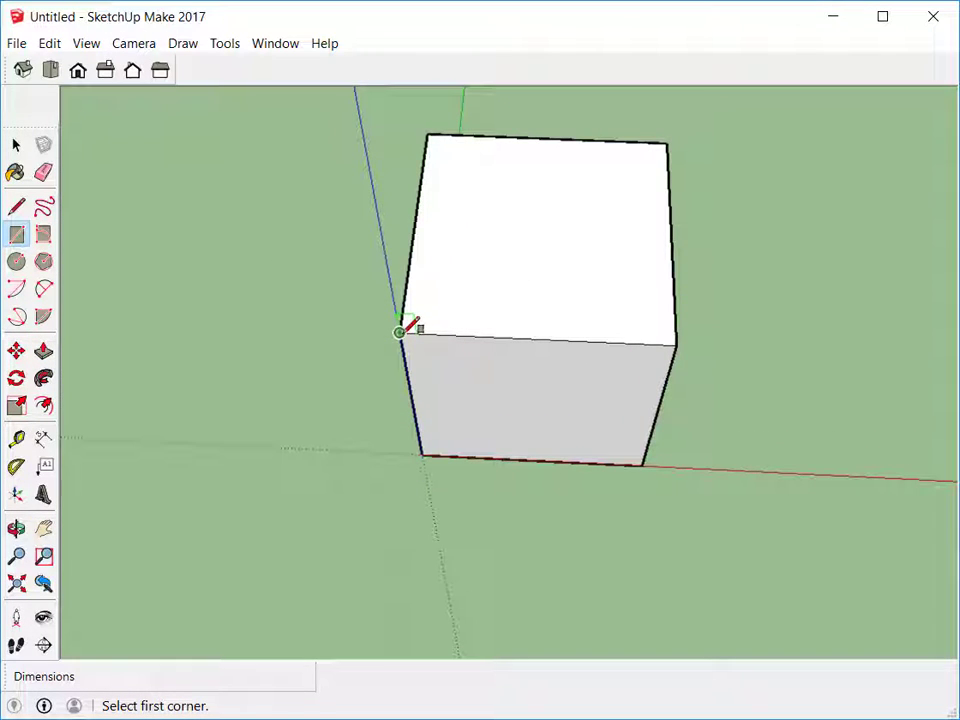
pyautogui.click(399, 331)
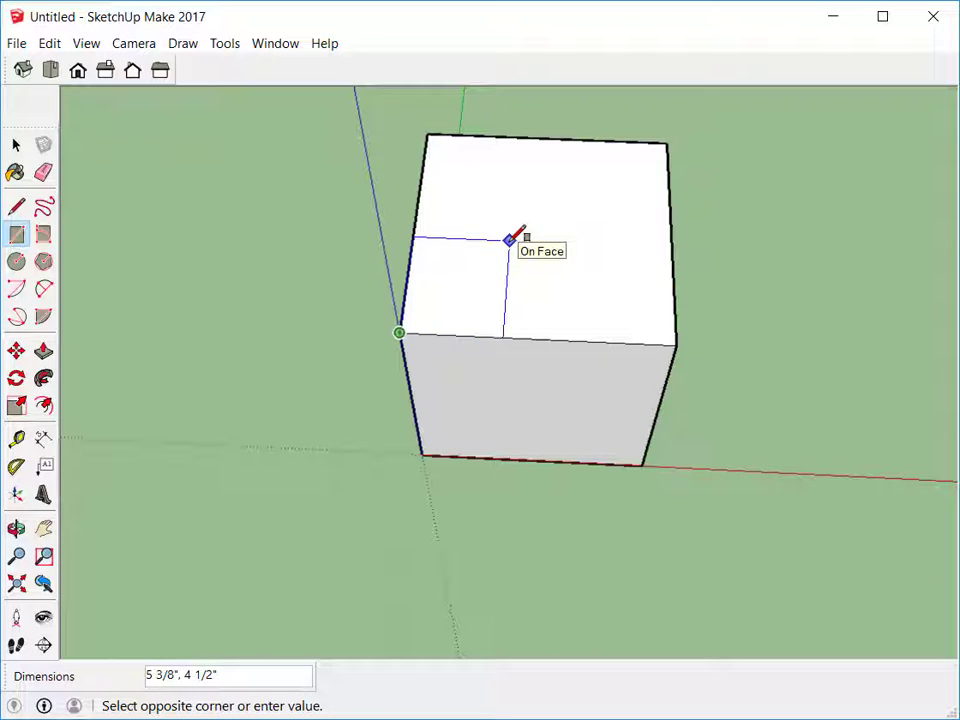
pyautogui.write('4",')
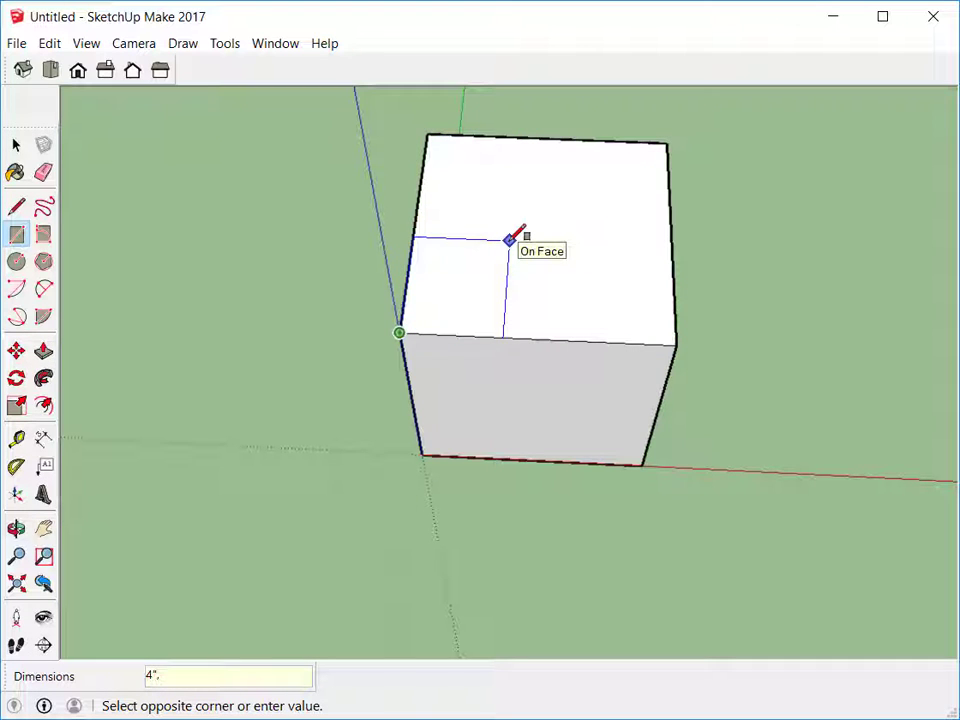
pyautogui.write('4"')
pyautogui.press('Return')
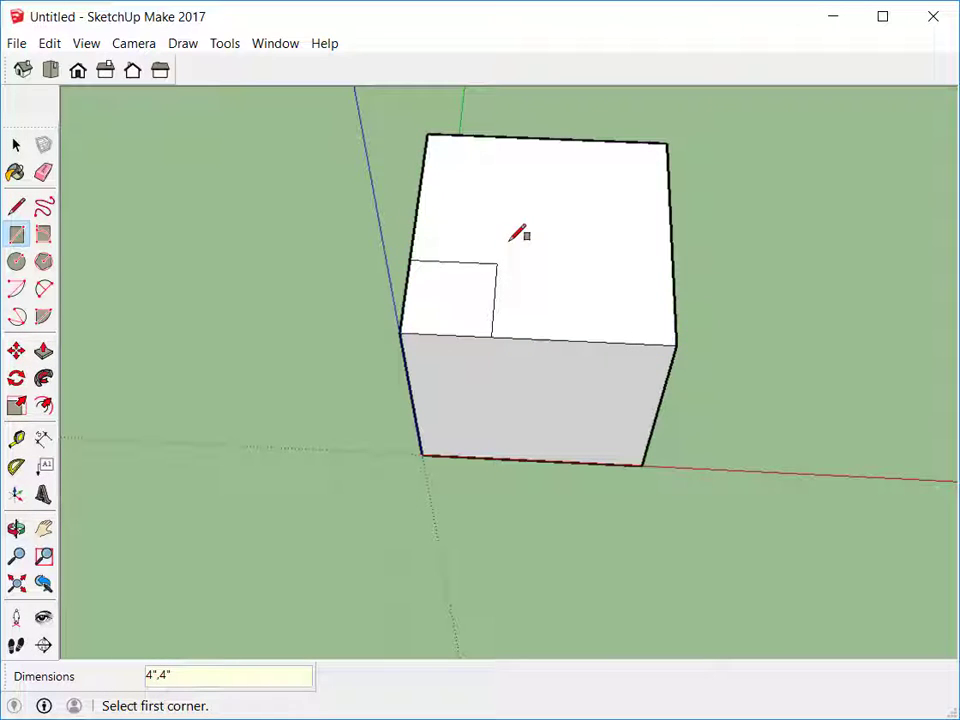
# Draw a 4" by 4" square inward from each of the two back corners of the cube's top face
pyautogui.click(427, 133)
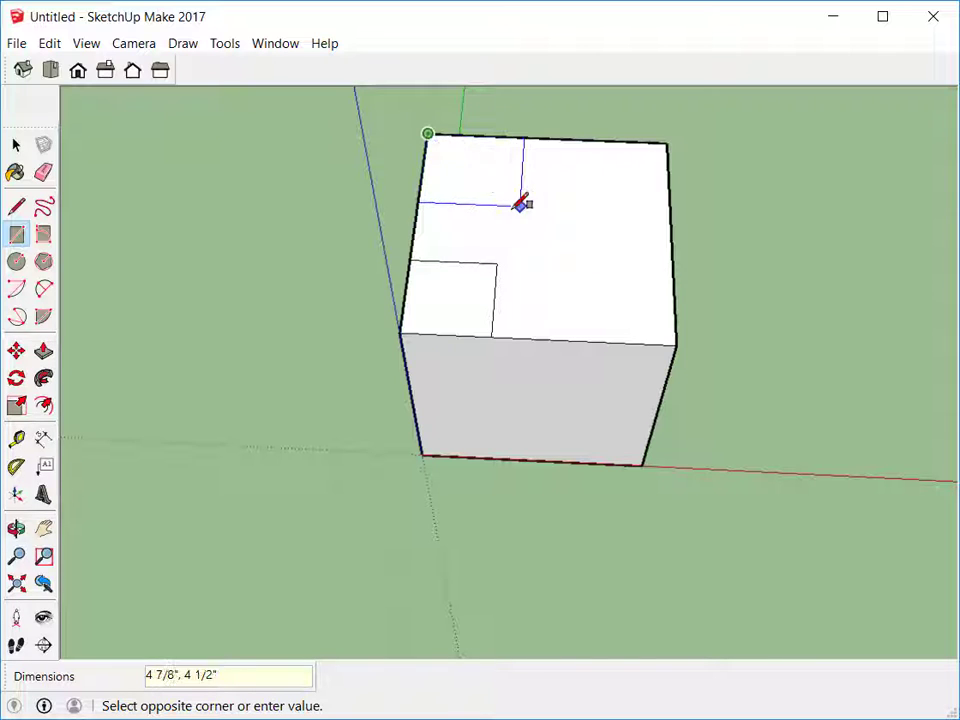
pyautogui.write('4')
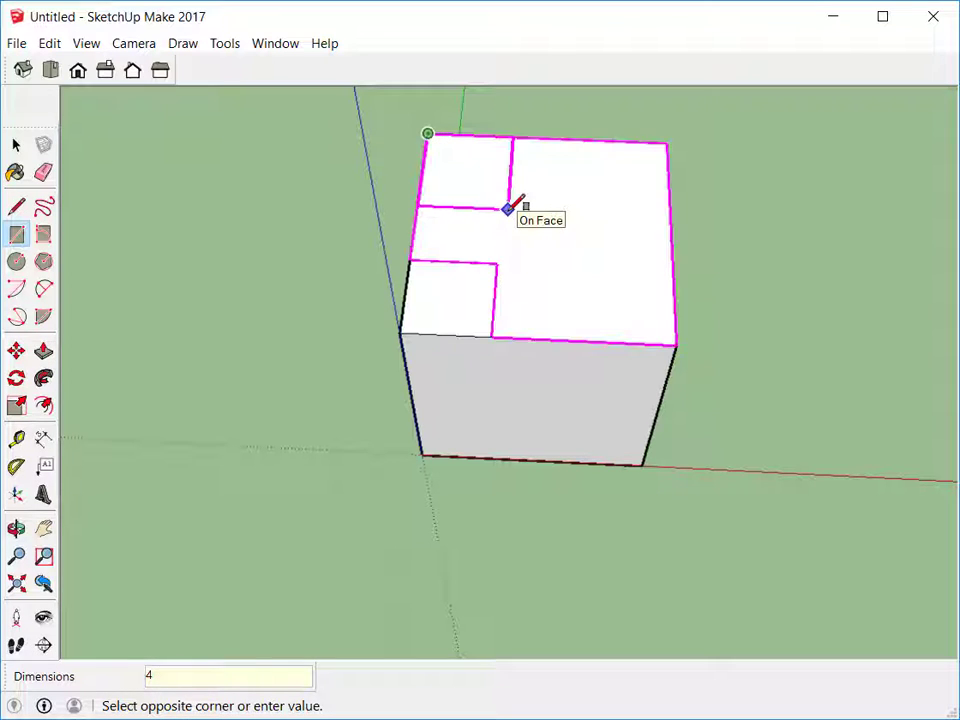
pyautogui.write('",4"')
pyautogui.press('Return')
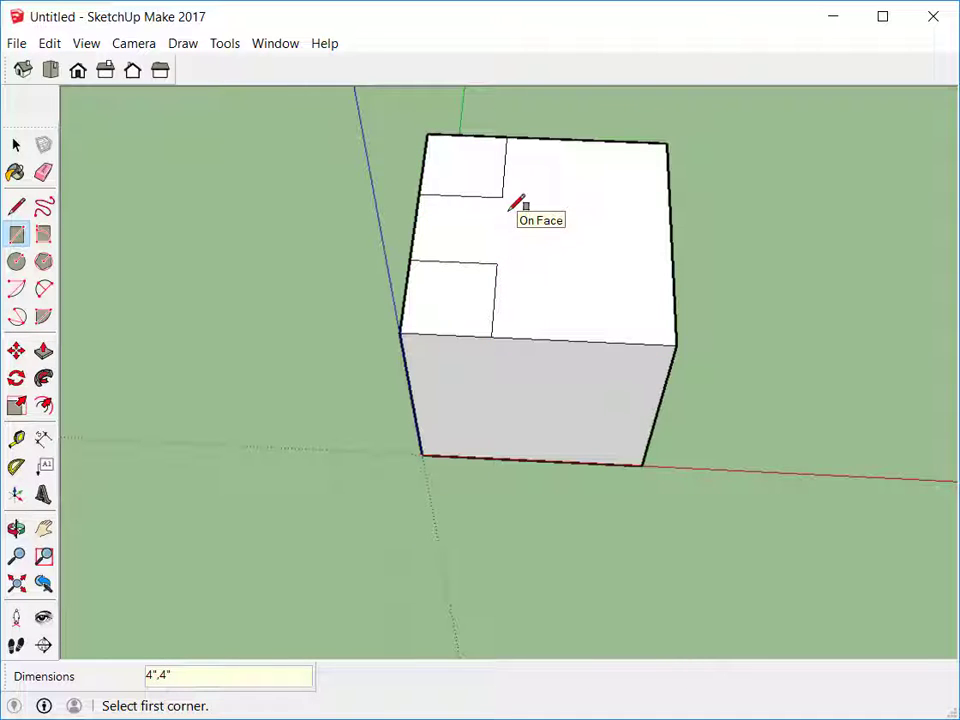
pyautogui.click(667, 142)
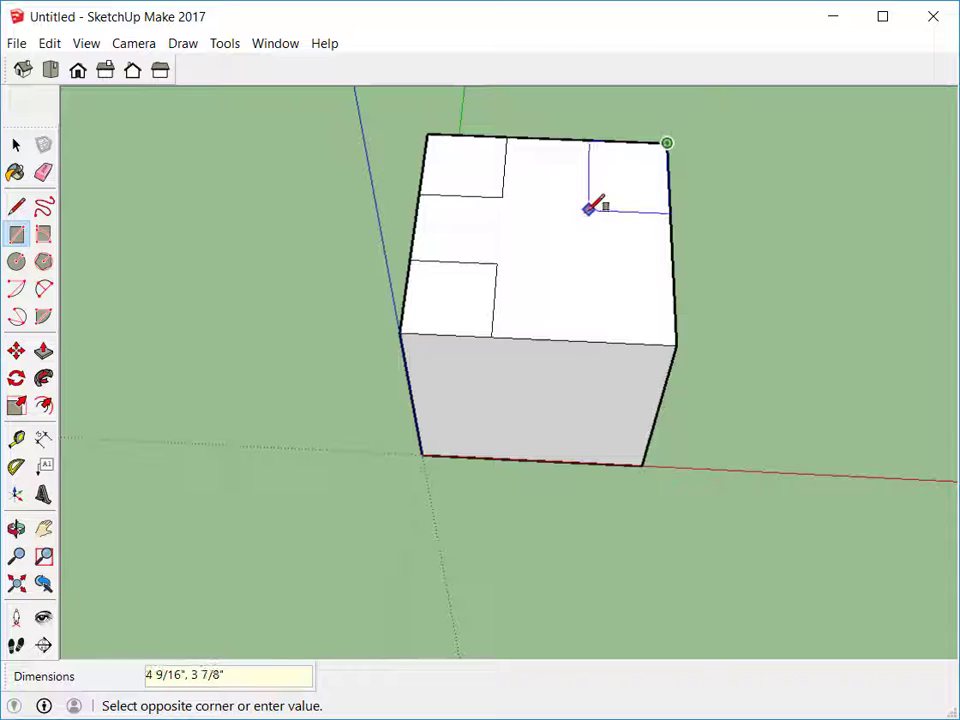
pyautogui.write('4",4')
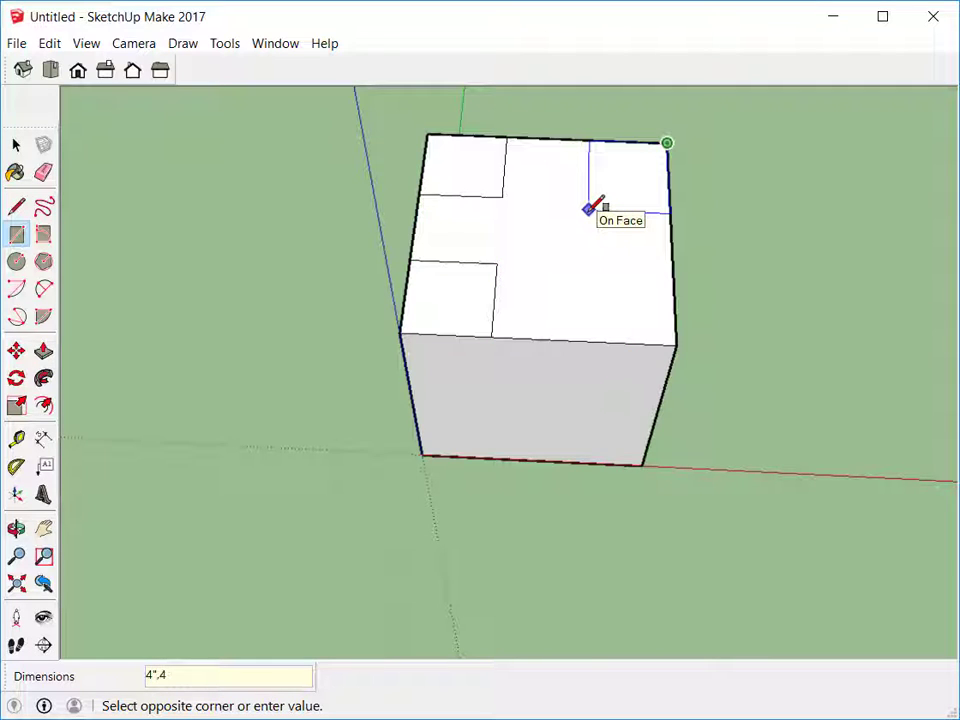
pyautogui.write('"')
pyautogui.press('Return')
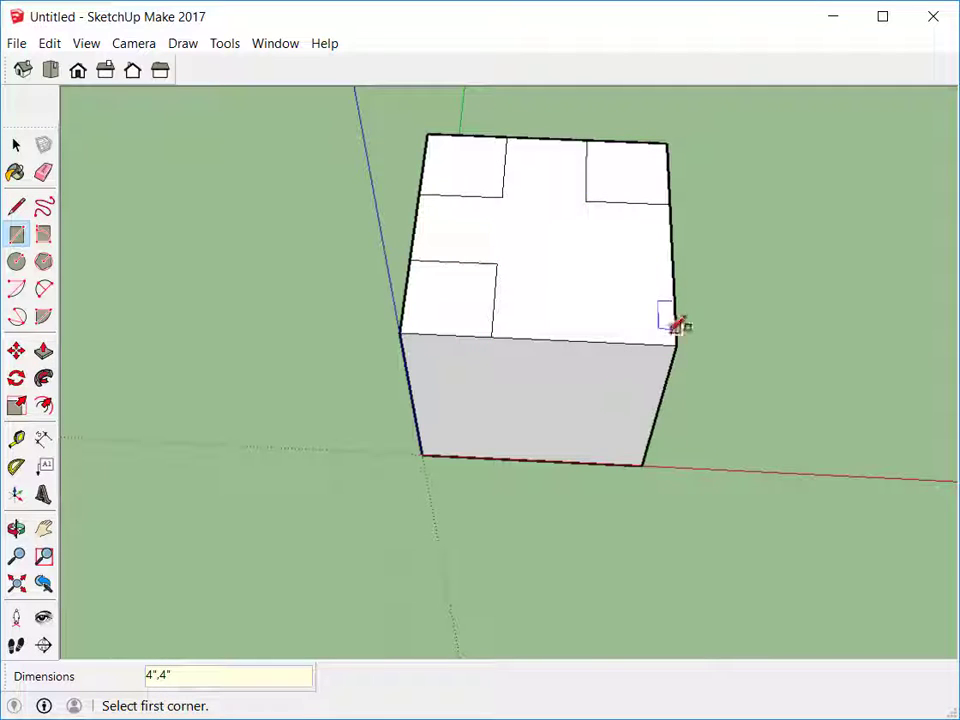
# Draw a 4" by 4" square at the remaining front corner of the cube's top face
pyautogui.click(676, 344)
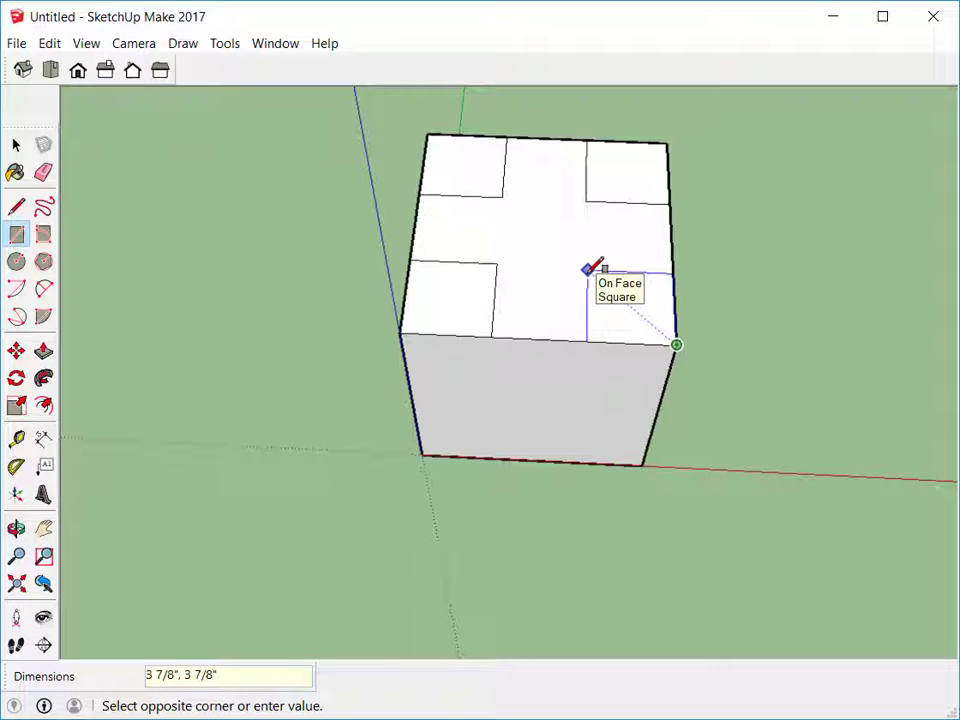
pyautogui.write('4')
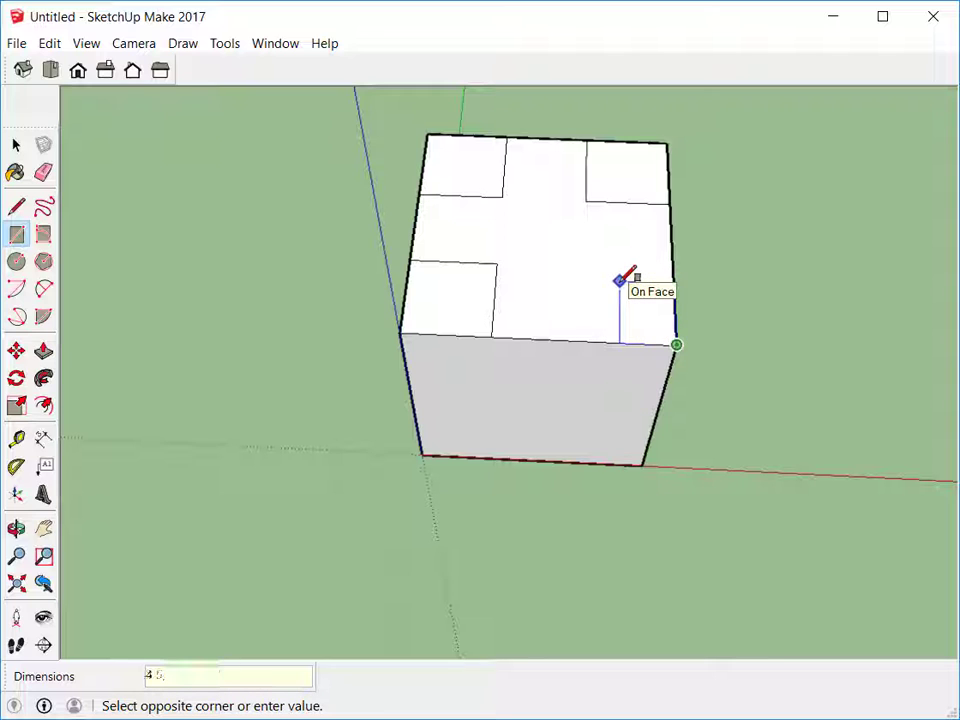
pyautogui.write('",4')
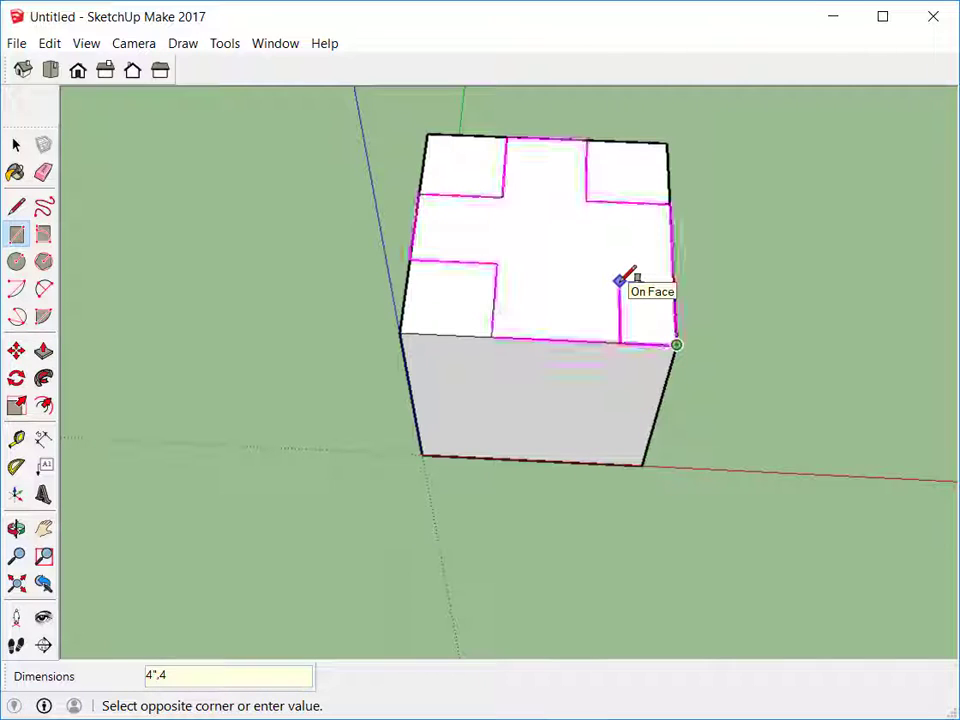
pyautogui.write('"')
pyautogui.press('Return')
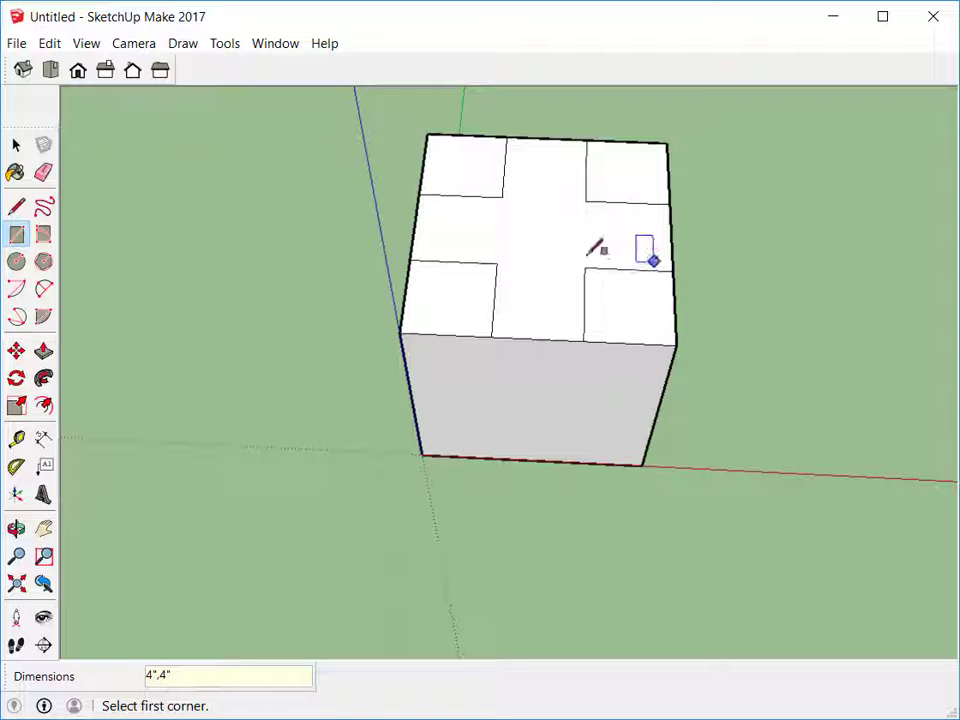
# Push the top-face corner square above the origin down 4" to cut a notch into the cube
pyautogui.moveTo(552, 260); pyautogui.dragTo(654, 259, button='middle')
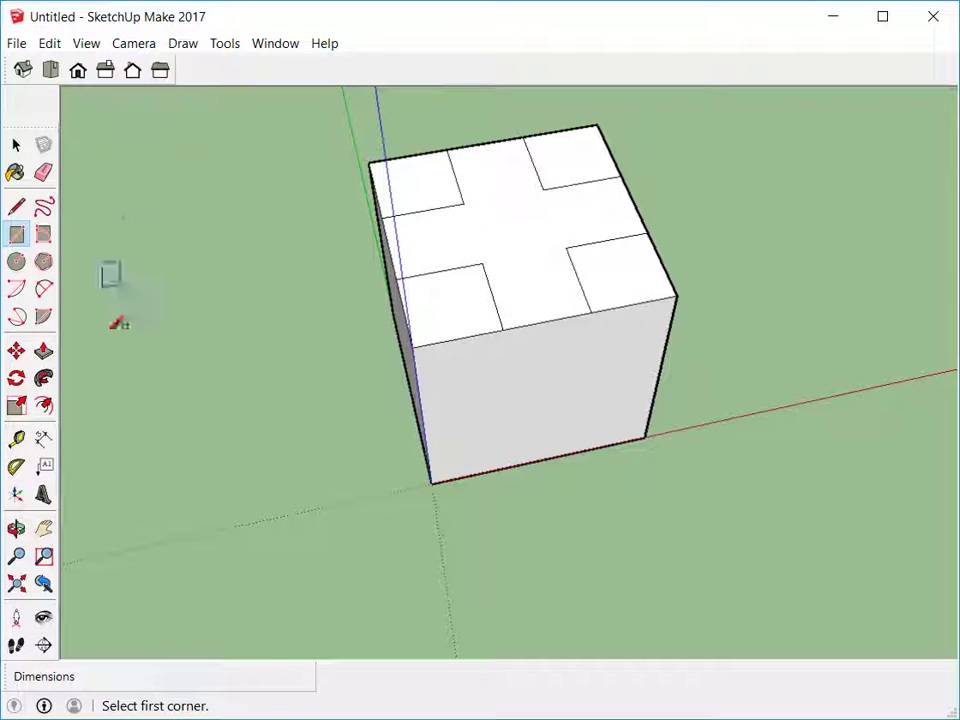
pyautogui.click(43, 350)
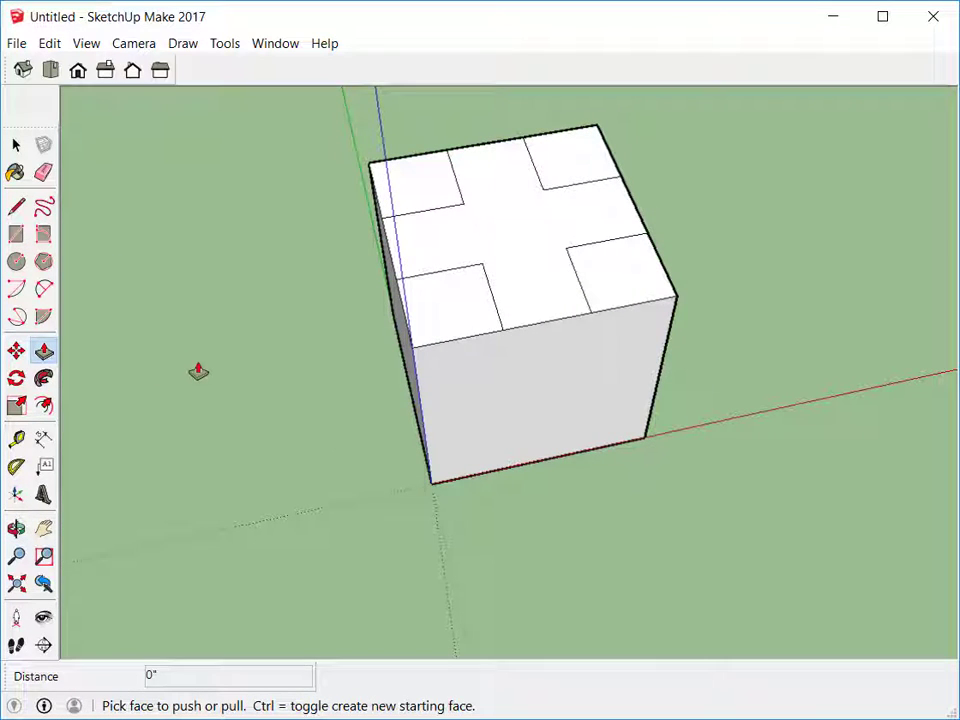
pyautogui.moveTo(198, 371); pyautogui.dragTo(426, 326, button='middle')
pyautogui.moveTo(430, 322); pyautogui.dragTo(444, 366)
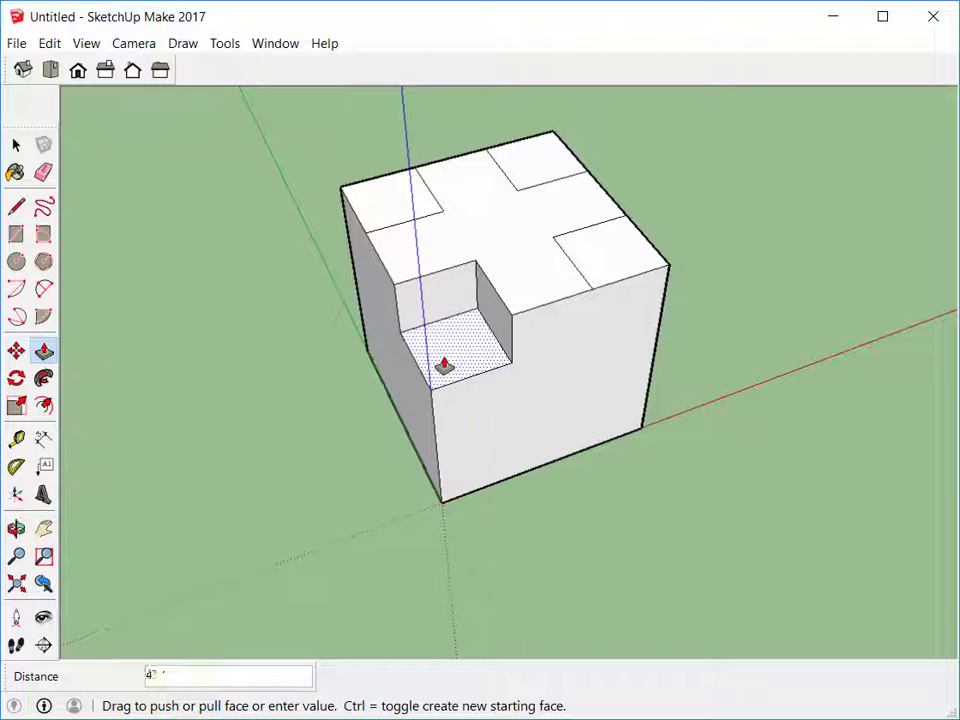
pyautogui.press('Return')
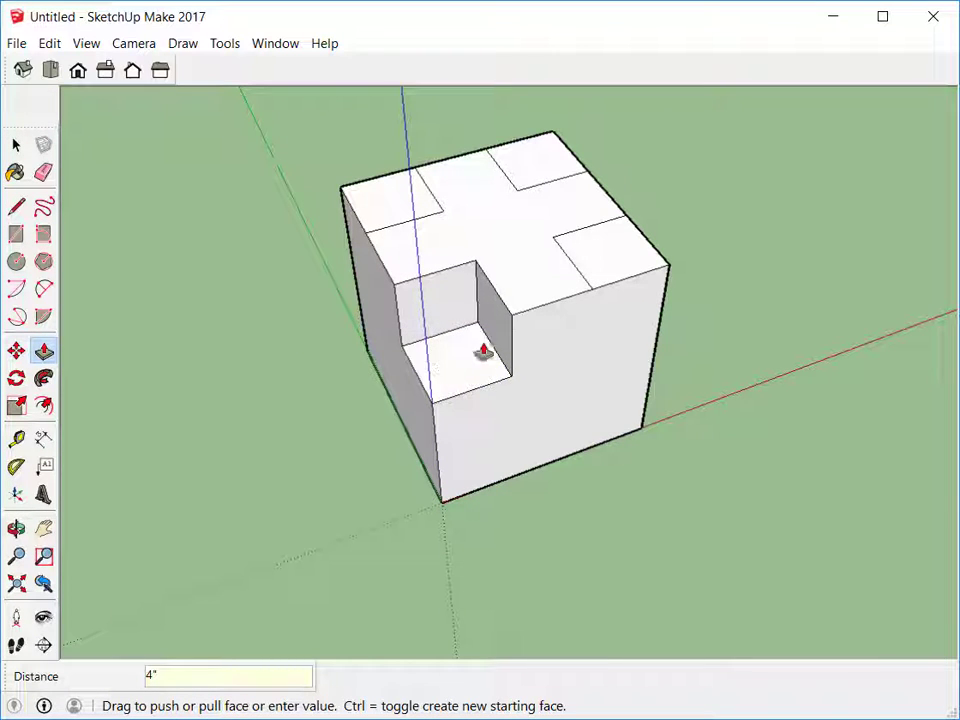
# Push the top-face corner squares above the red-axis corner and the green-axis corner down 4" each
pyautogui.moveTo(604, 276); pyautogui.dragTo(609, 320)
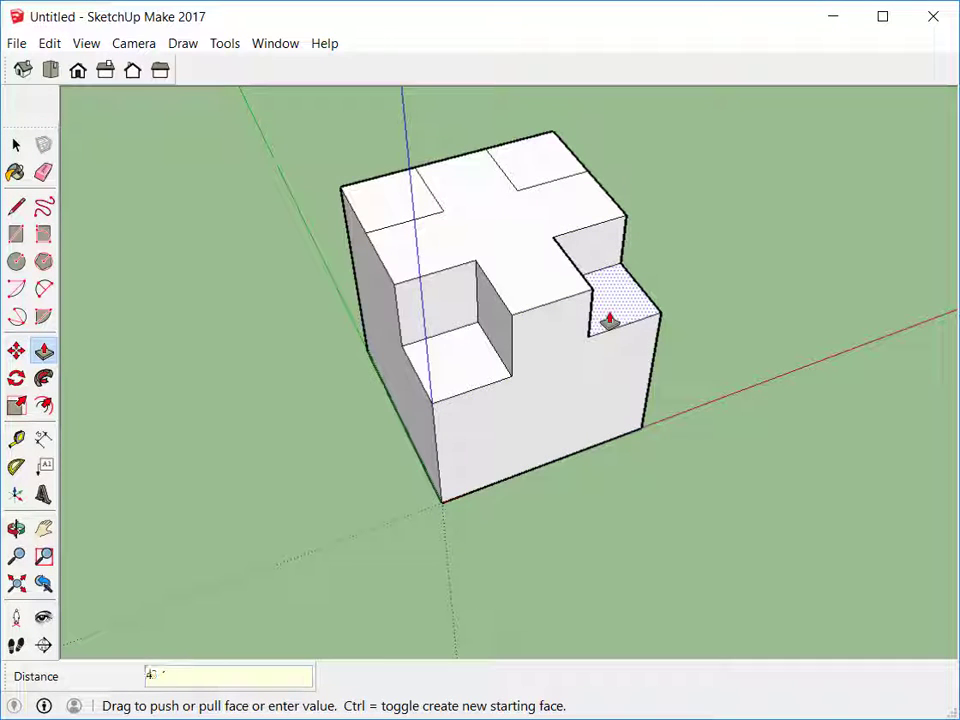
pyautogui.write('4')
pyautogui.press('Return')
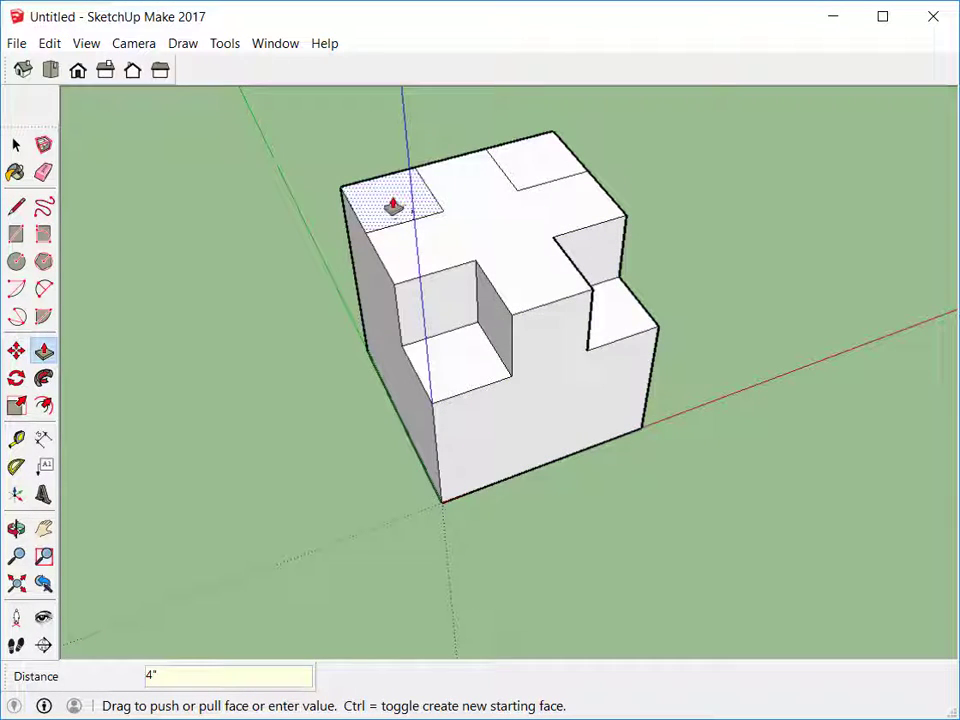
pyautogui.moveTo(362, 348); pyautogui.dragTo(624, 369, button='middle')
pyautogui.moveTo(321, 321); pyautogui.dragTo(326, 362)
pyautogui.write('4')
pyautogui.press('Return')
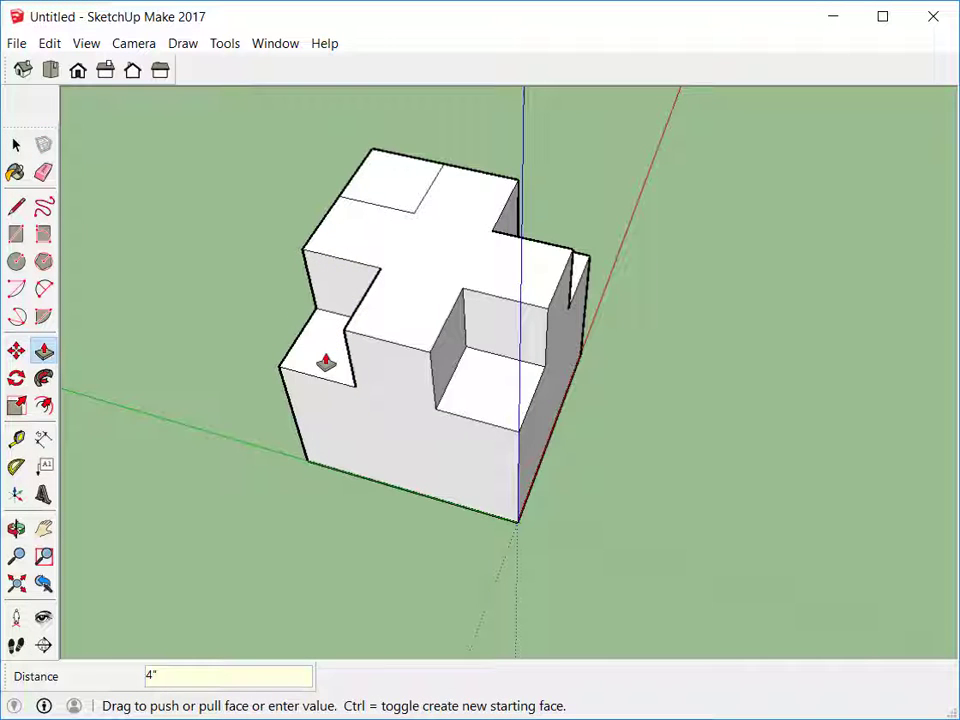
# Push the last top-face corner square, diagonally opposite the origin, down 4" to complete the four upper notches
pyautogui.moveTo(621, 381); pyautogui.dragTo(699, 326, button='middle')
pyautogui.moveTo(712, 332); pyautogui.dragTo(723, 366)
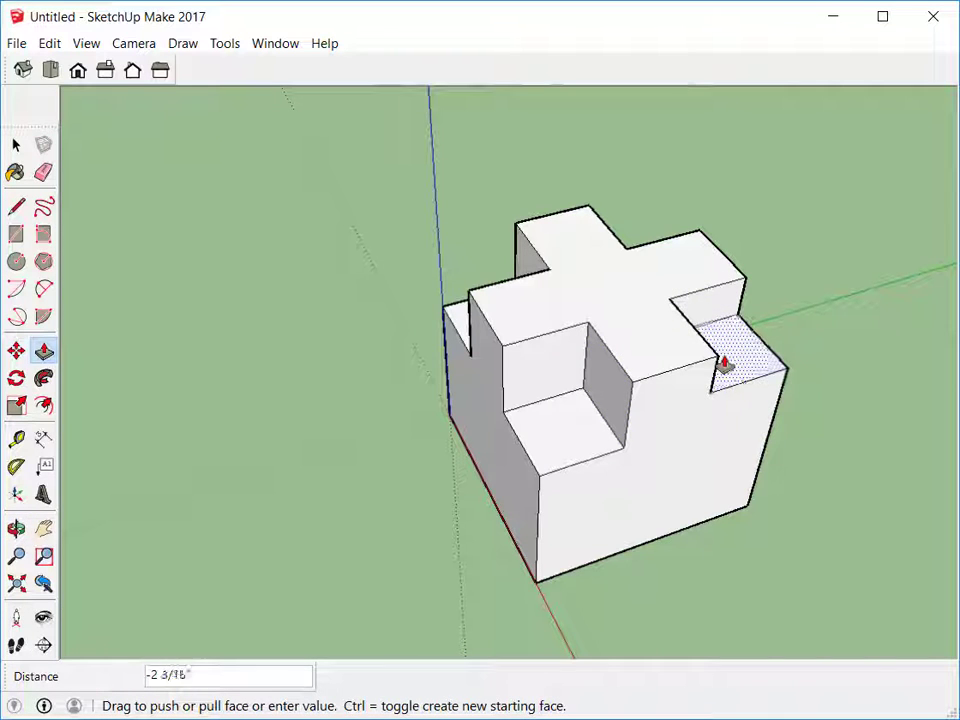
pyautogui.doubleClick(724, 366)
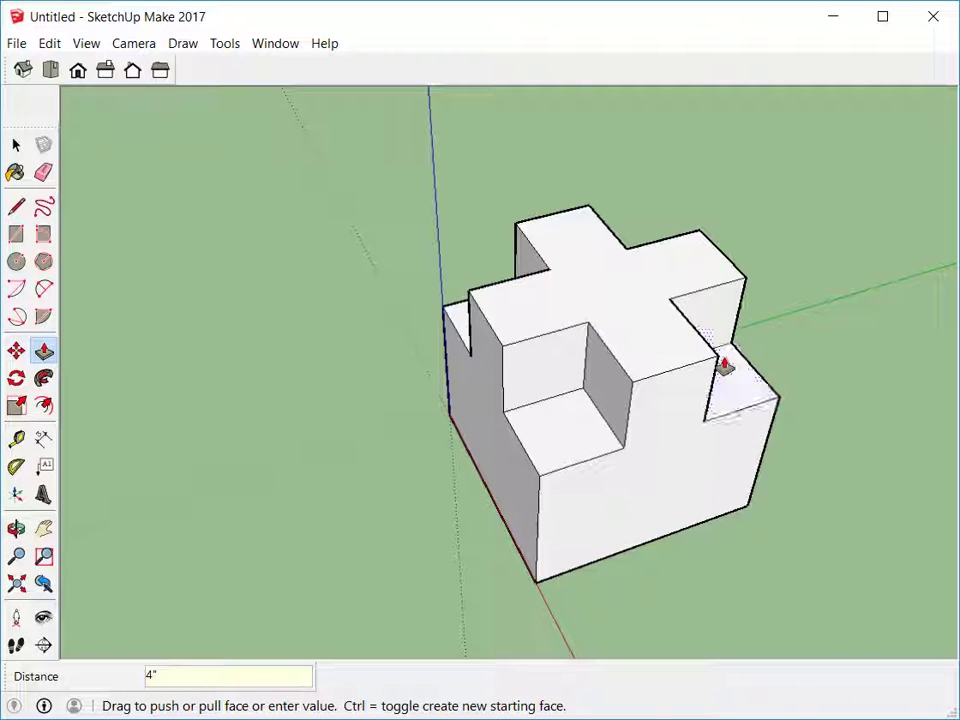
# Draw a 4" by 4" square on the side face away from the origin, starting at its lower corner on the red axis
pyautogui.moveTo(714, 409); pyautogui.dragTo(651, 362, button='middle')
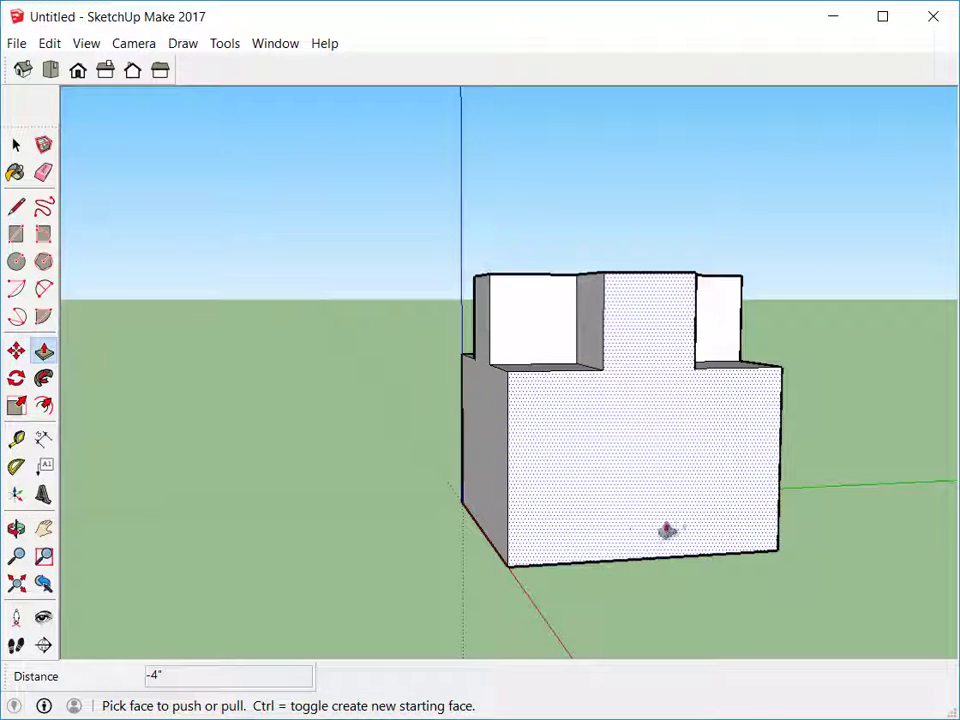
pyautogui.moveTo(705, 528); pyautogui.dragTo(680, 465, button='middle')
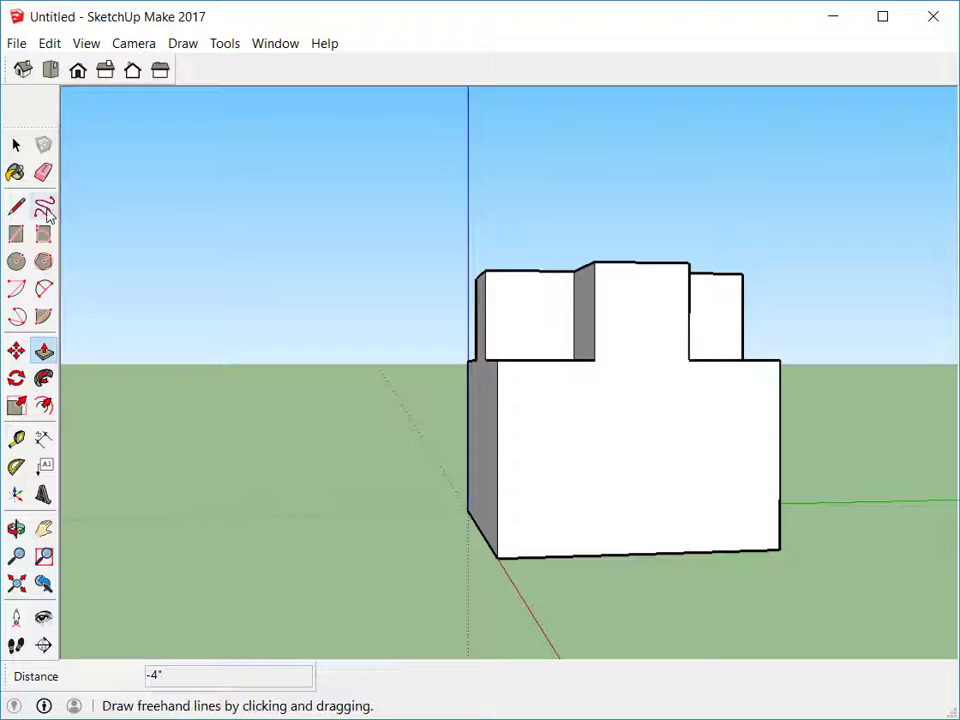
pyautogui.click(16, 234)
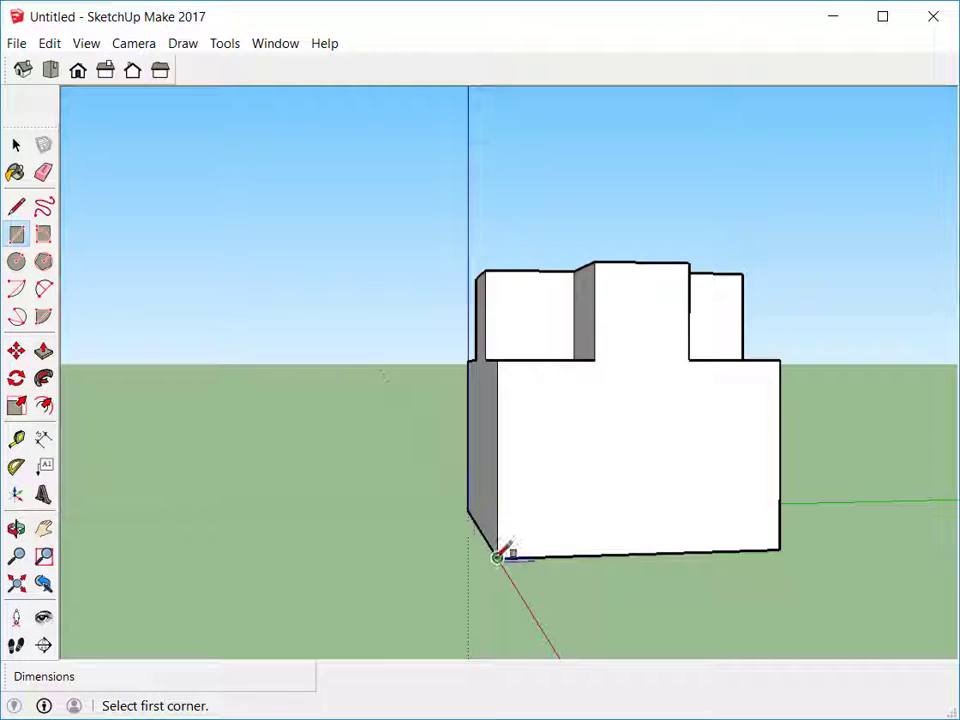
pyautogui.write("4'")
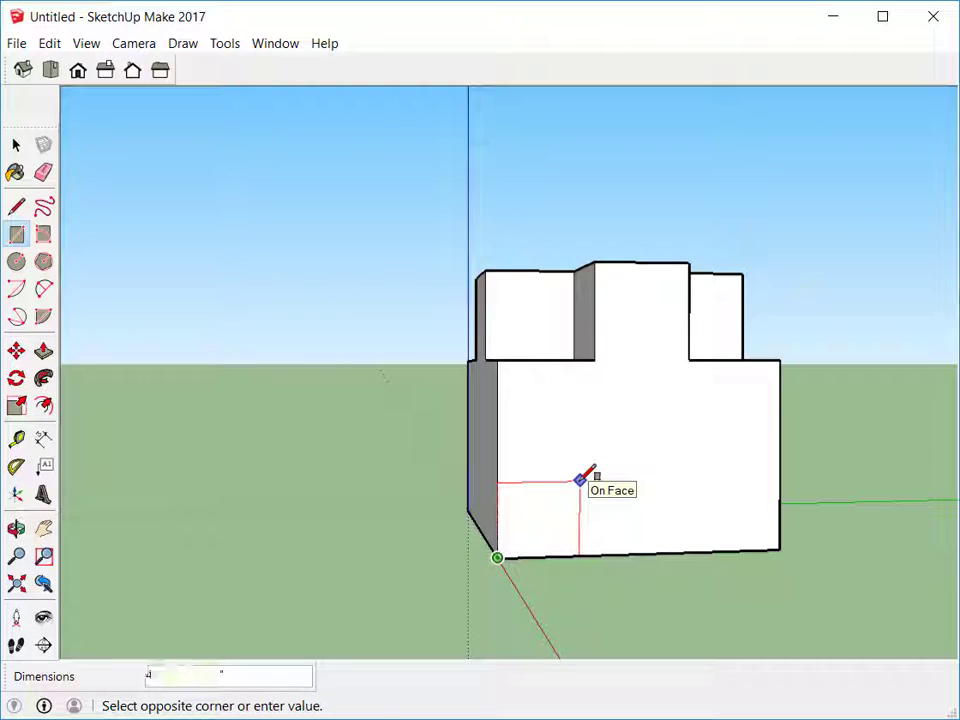
pyautogui.write(",4'")
pyautogui.press('Return')
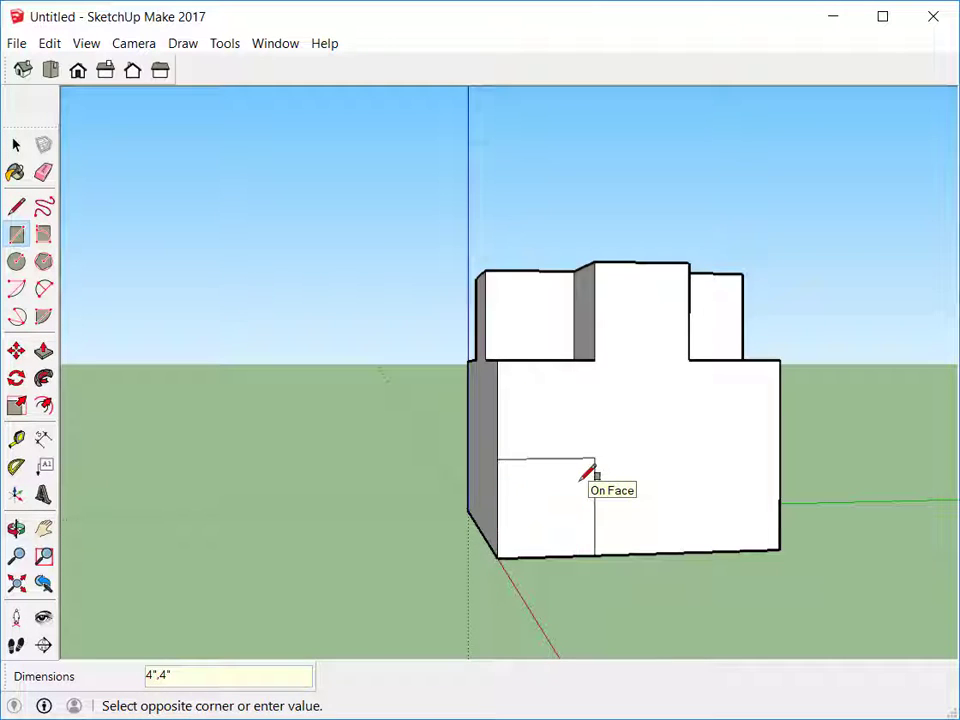
# Draw a 4" by 4" square inward from the other lower corner of the same side face
pyautogui.click(780, 548)
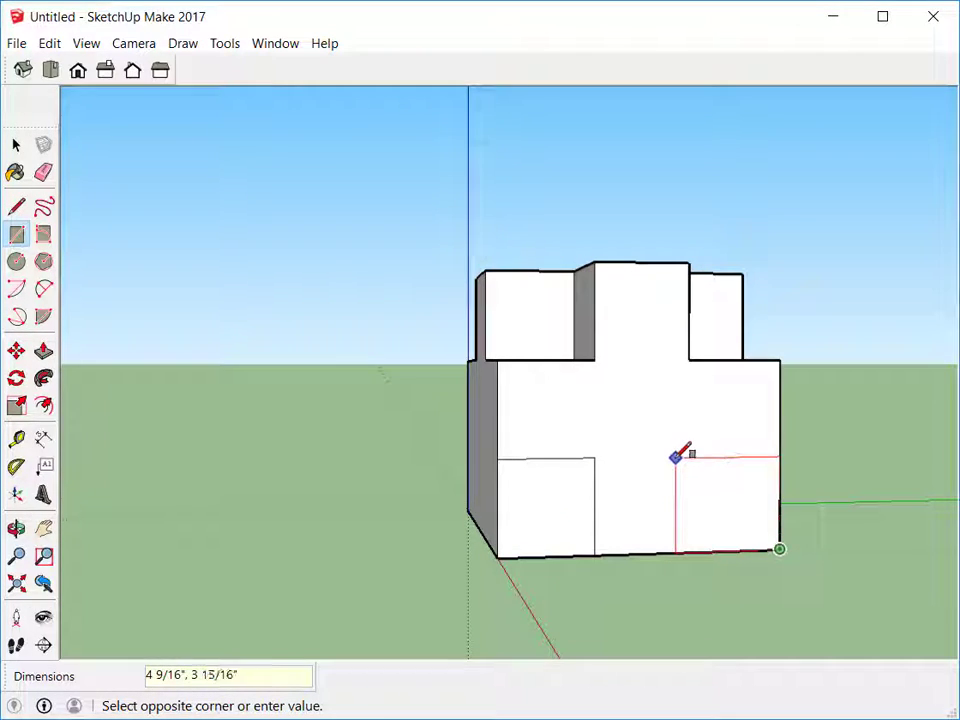
pyautogui.write("4',4'")
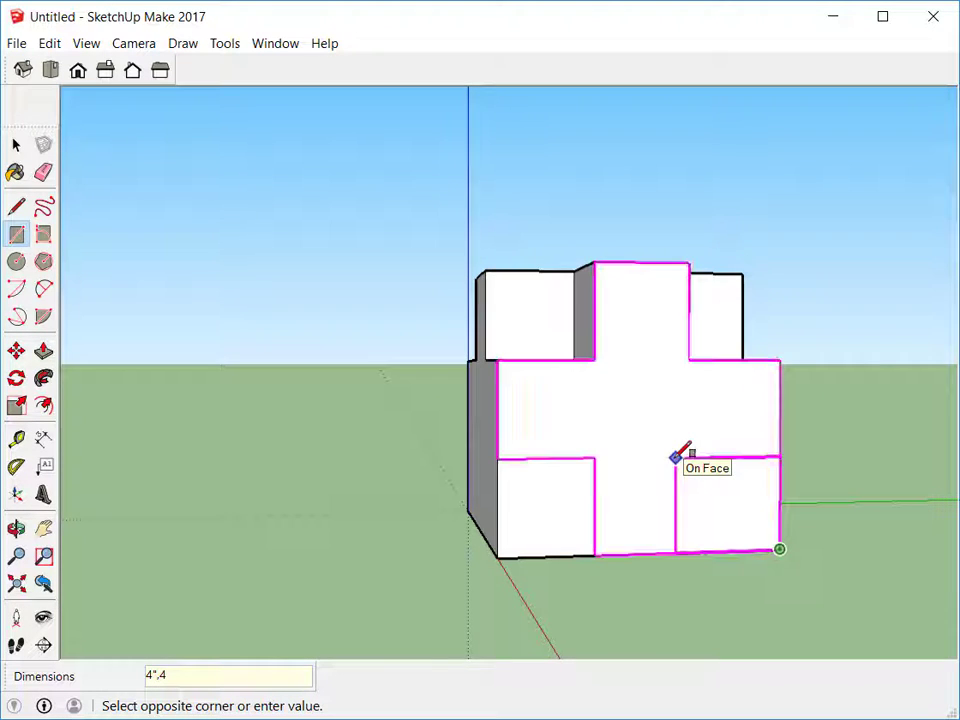
pyautogui.press('Return')
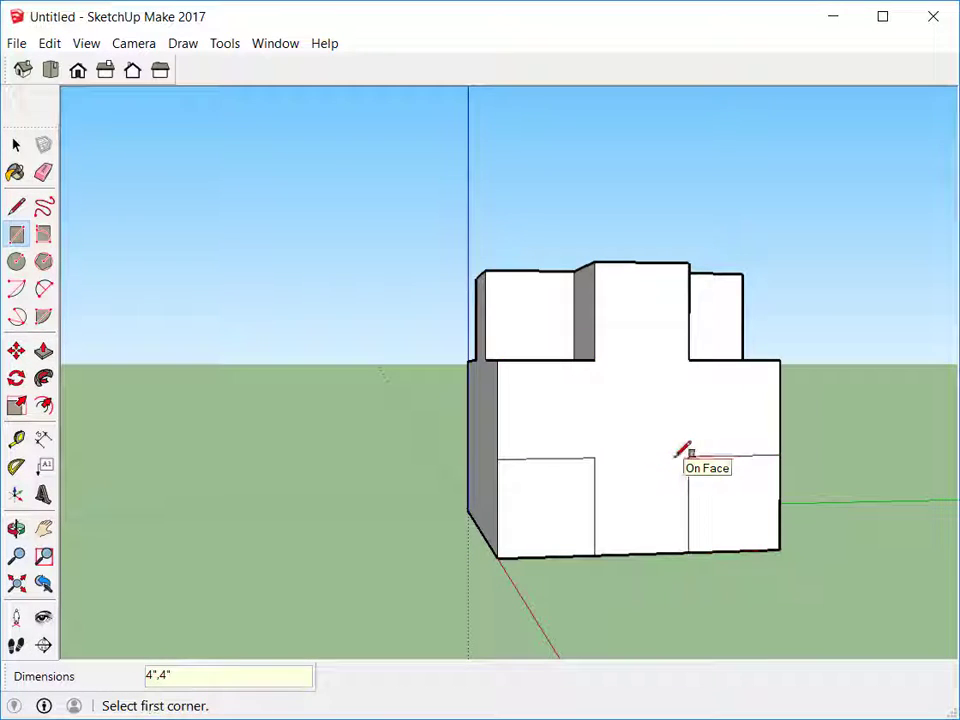
# Push both lower corner squares on the side face inward 4" to cut the notches
pyautogui.click(44, 350)
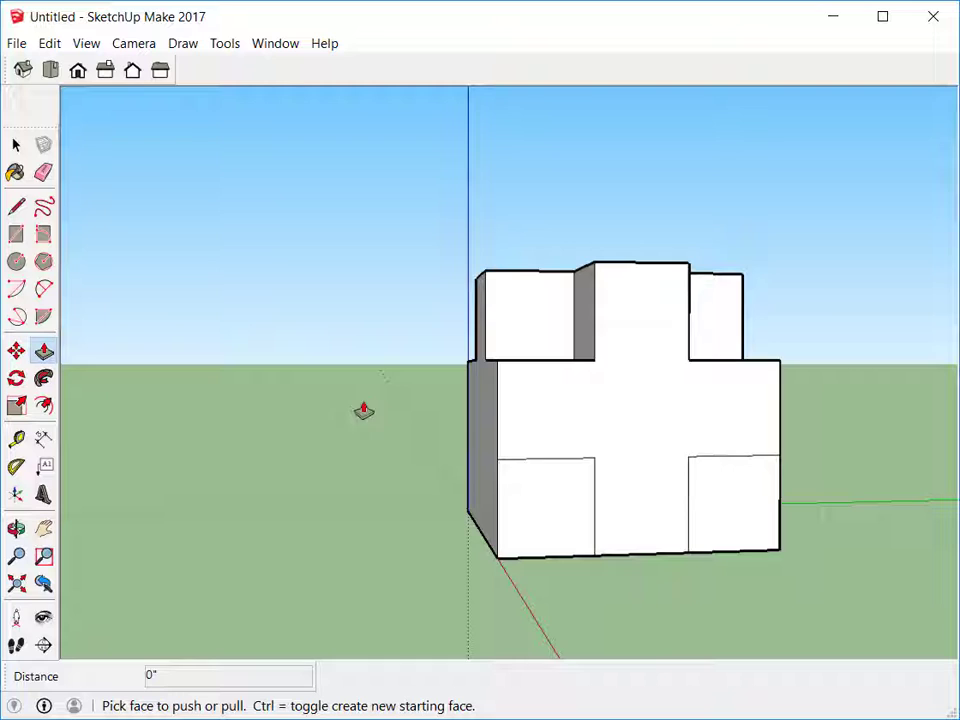
pyautogui.click(525, 487)
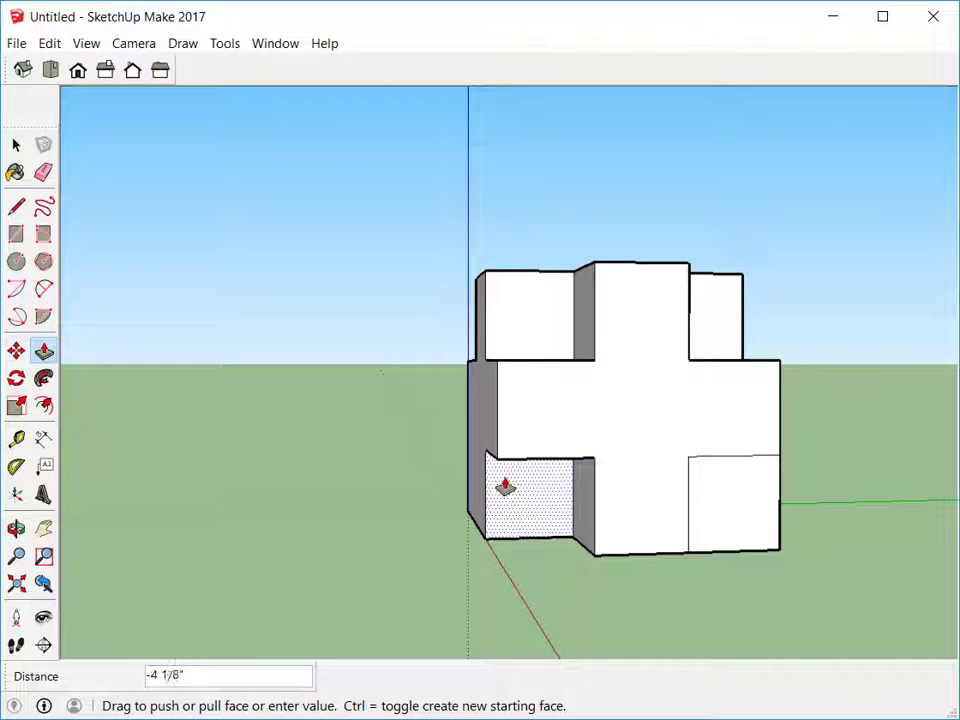
pyautogui.write('4"')
pyautogui.press('Return')
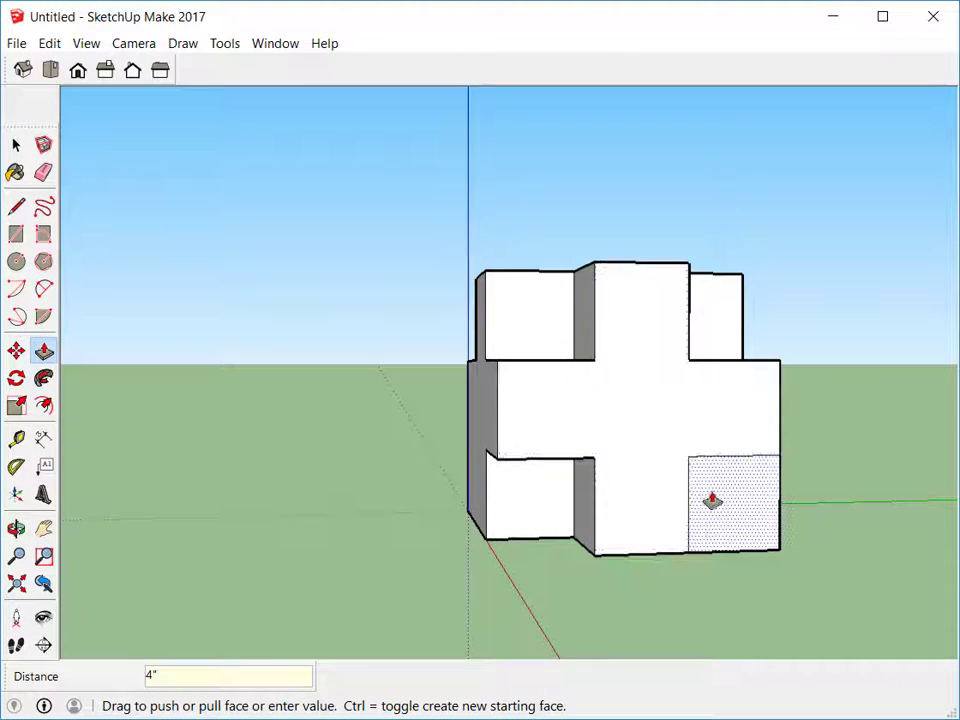
pyautogui.click(713, 500)
pyautogui.write('4')
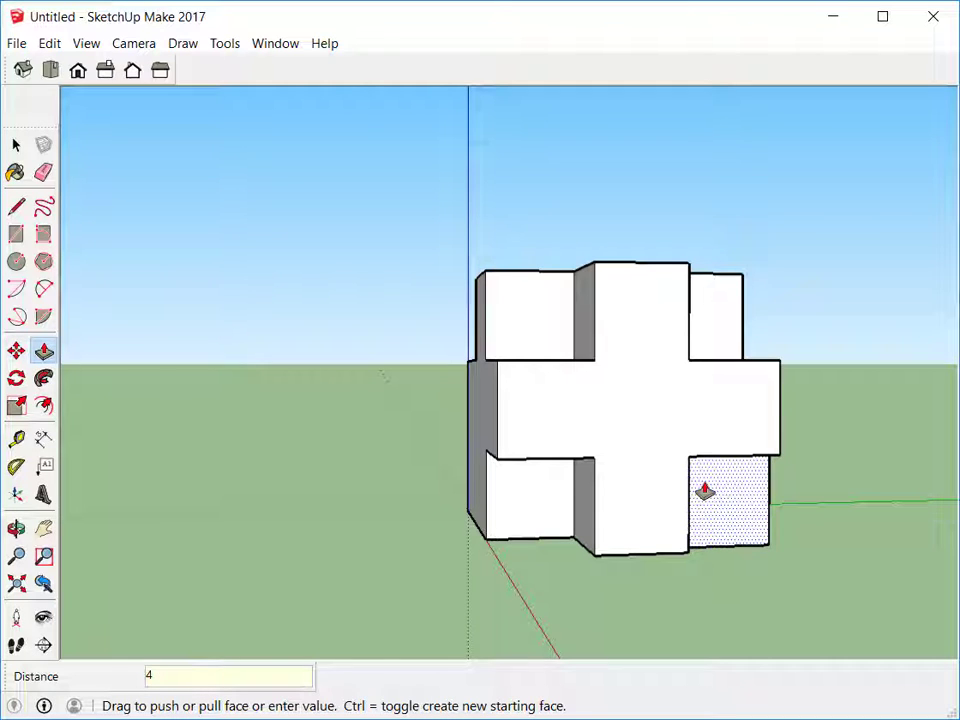
pyautogui.write('"')
pyautogui.press('Return')
# Paint the top face and the cross-shaped side face along the red axis with the pale yellow Color E02
pyautogui.moveTo(726, 491); pyautogui.dragTo(576, 501, button='middle')
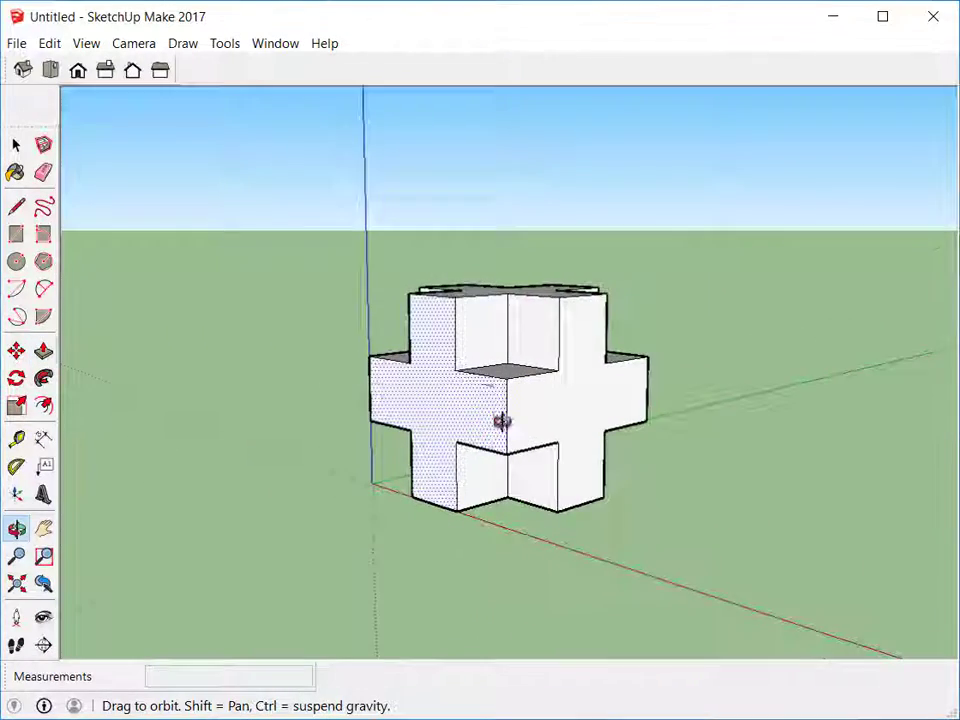
pyautogui.moveTo(499, 422); pyautogui.dragTo(566, 444, button='middle')
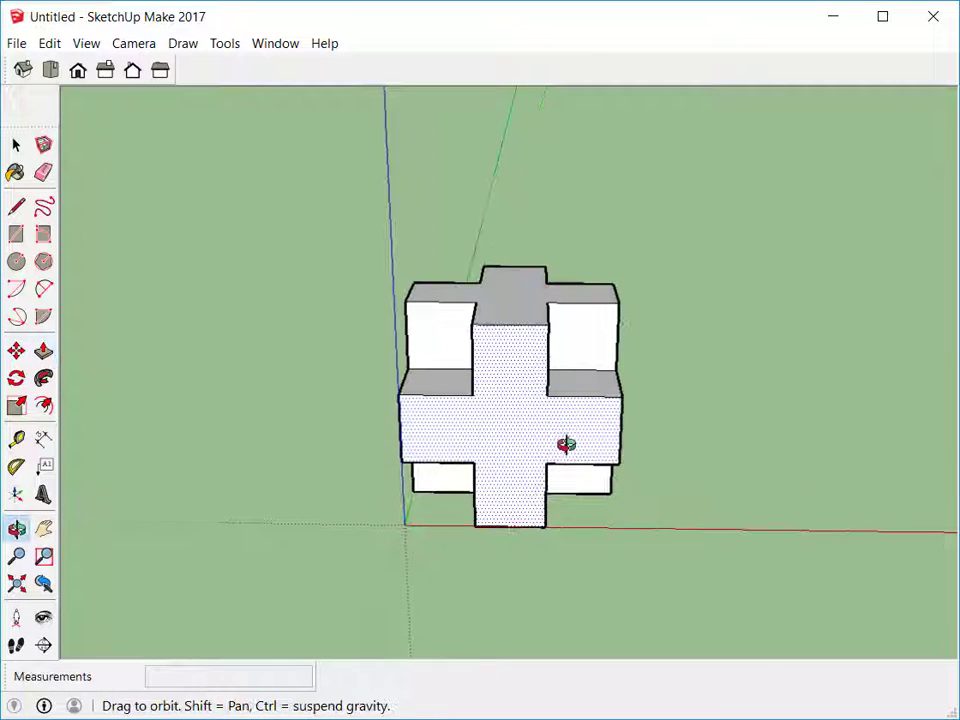
pyautogui.click(16, 174)
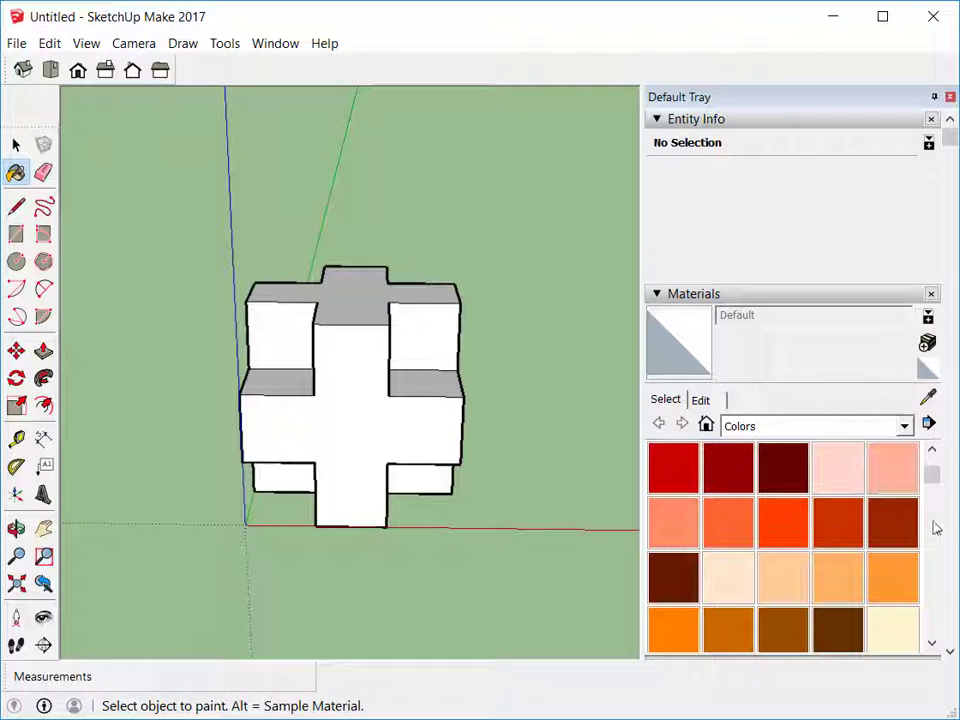
pyautogui.scroll(-3, 936, 527)
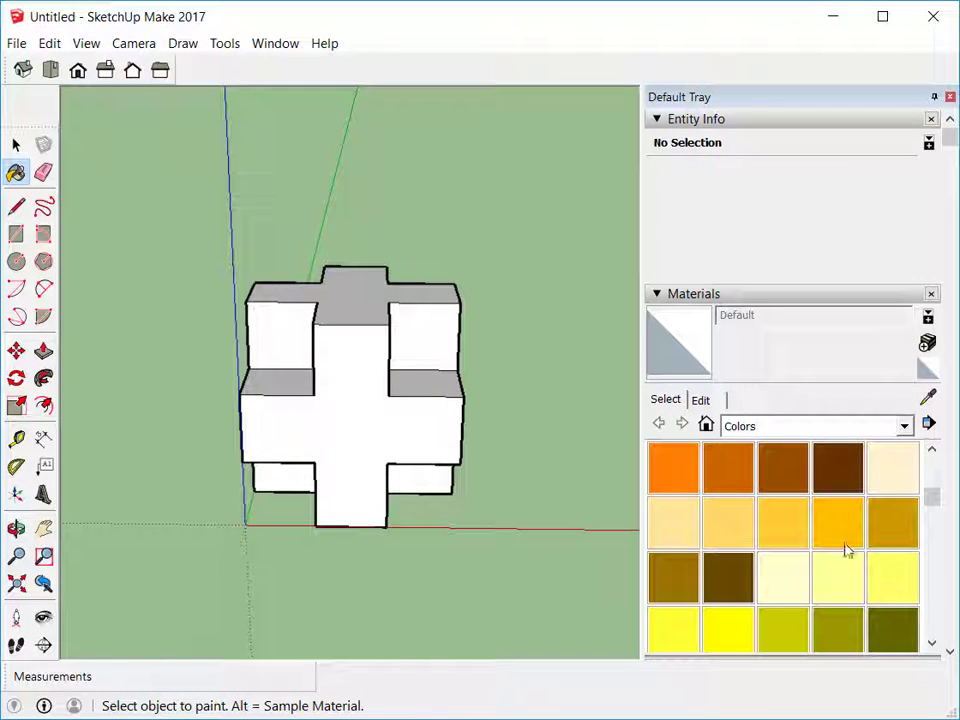
pyautogui.click(839, 590)
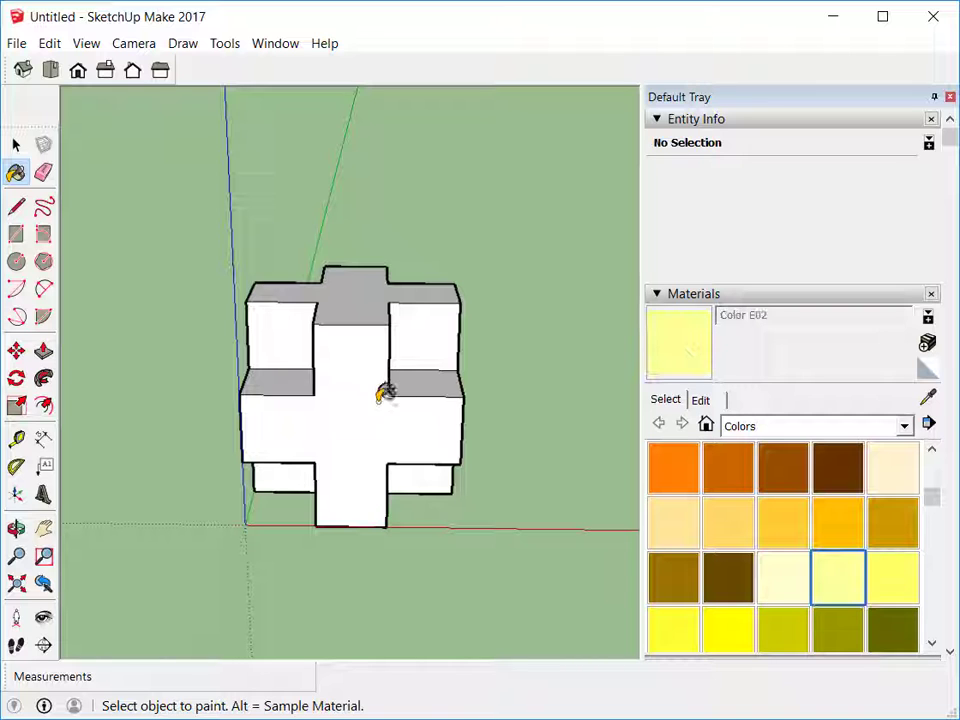
pyautogui.click(366, 375)
pyautogui.click(304, 292)
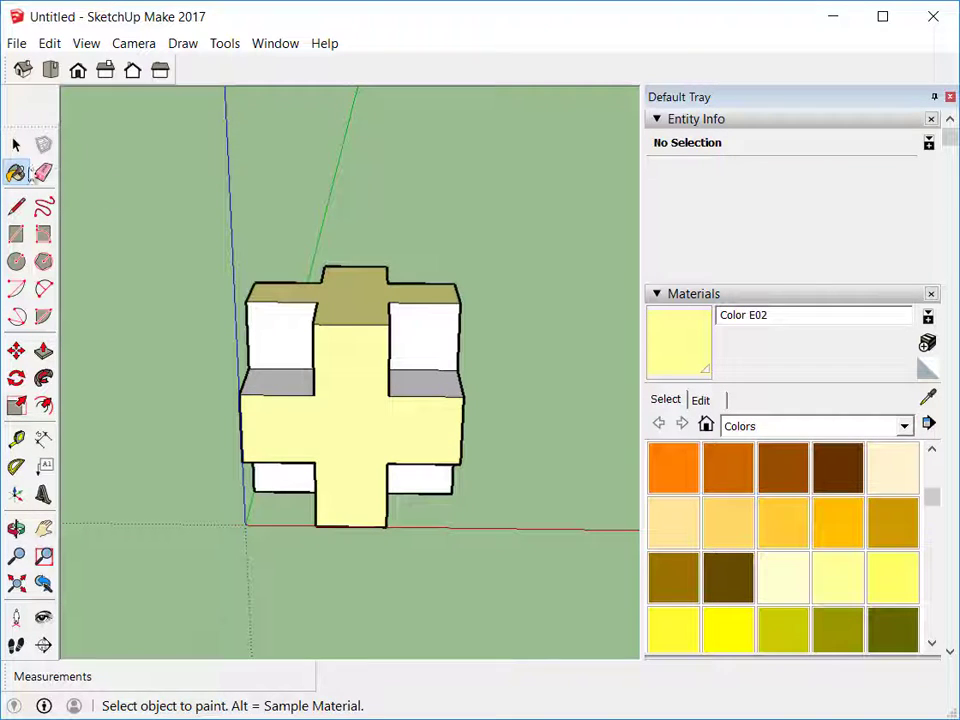
# Select the entire cross, paint all of its faces with Color E02, and clear the selection
pyautogui.click(17, 147)
pyautogui.moveTo(205, 245); pyautogui.dragTo(482, 548)
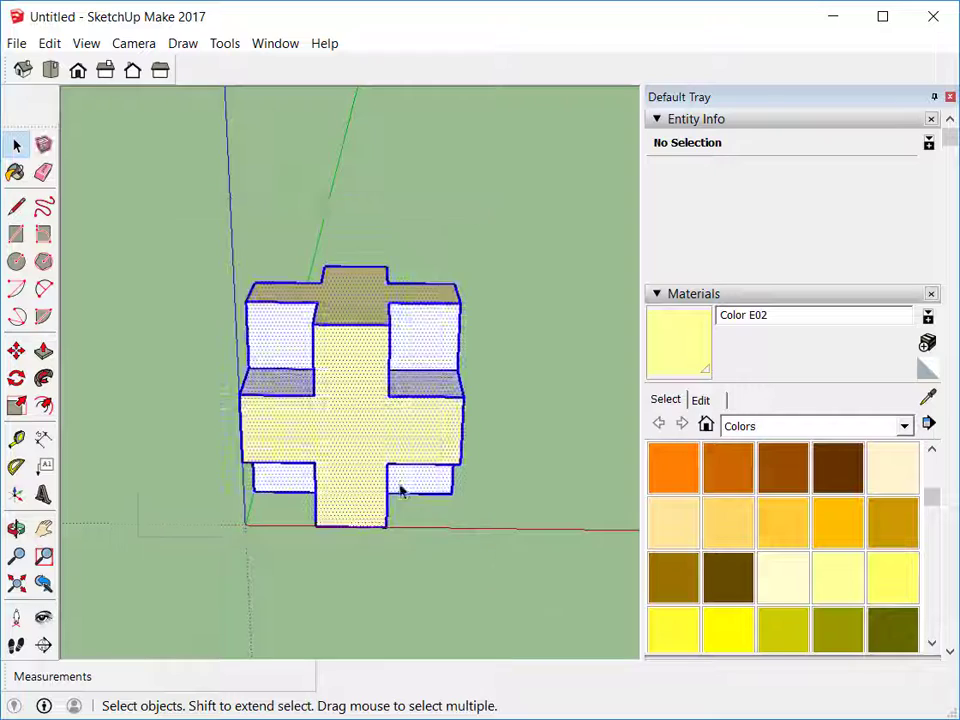
pyautogui.click(15, 173)
pyautogui.click(304, 319)
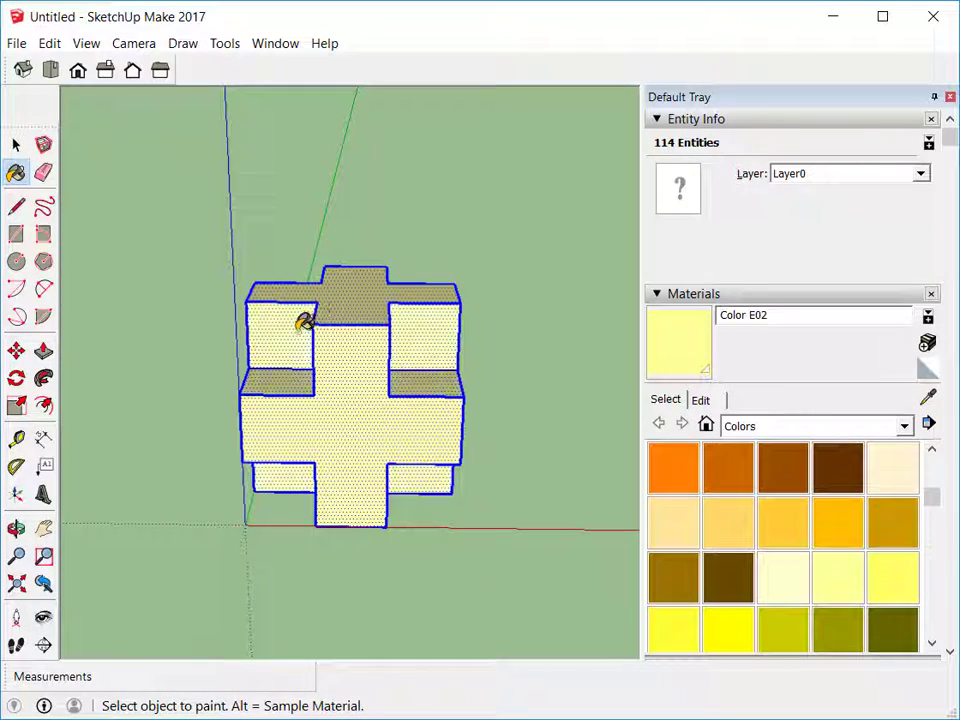
pyautogui.moveTo(476, 398)
pyautogui.mouseDown(button='middle')
pyautogui.moveTo(364, 472)
pyautogui.moveTo(270, 420)
pyautogui.moveTo(302, 435)
pyautogui.moveTo(240, 370)
pyautogui.mouseUp(button='middle')
pyautogui.click(17, 148)
pyautogui.click(259, 193)
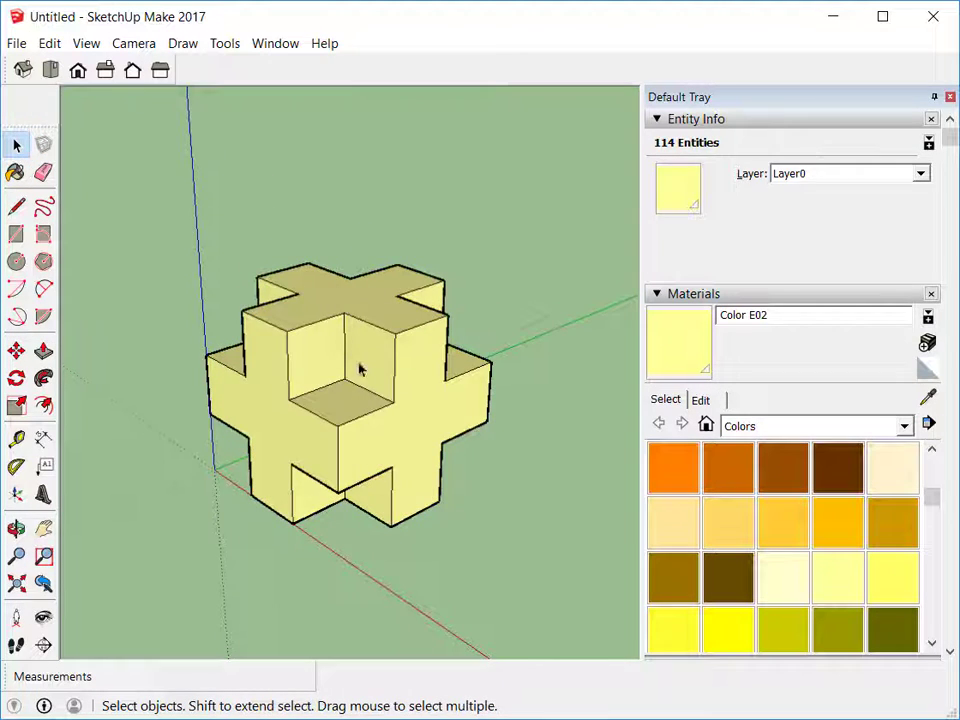
# Paint the cross-shaped top face and one cross-shaped side face light orange
pyautogui.moveTo(360, 368)
pyautogui.mouseDown(button='middle')
pyautogui.moveTo(368, 428)
pyautogui.moveTo(396, 376)
pyautogui.moveTo(405, 418)
pyautogui.mouseUp(button='middle')
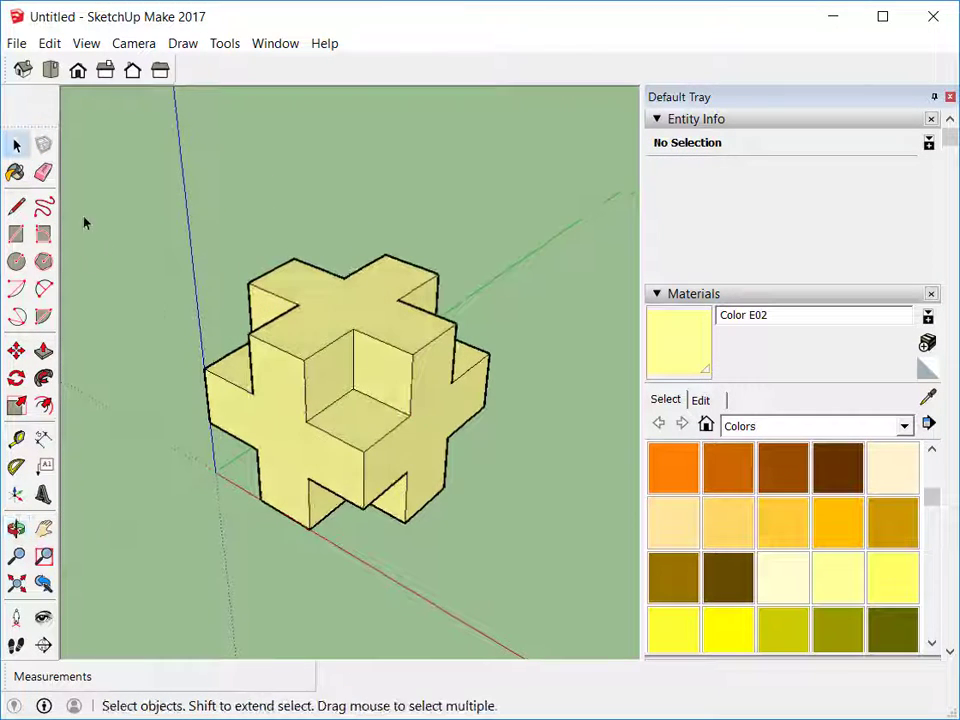
pyautogui.click(15, 173)
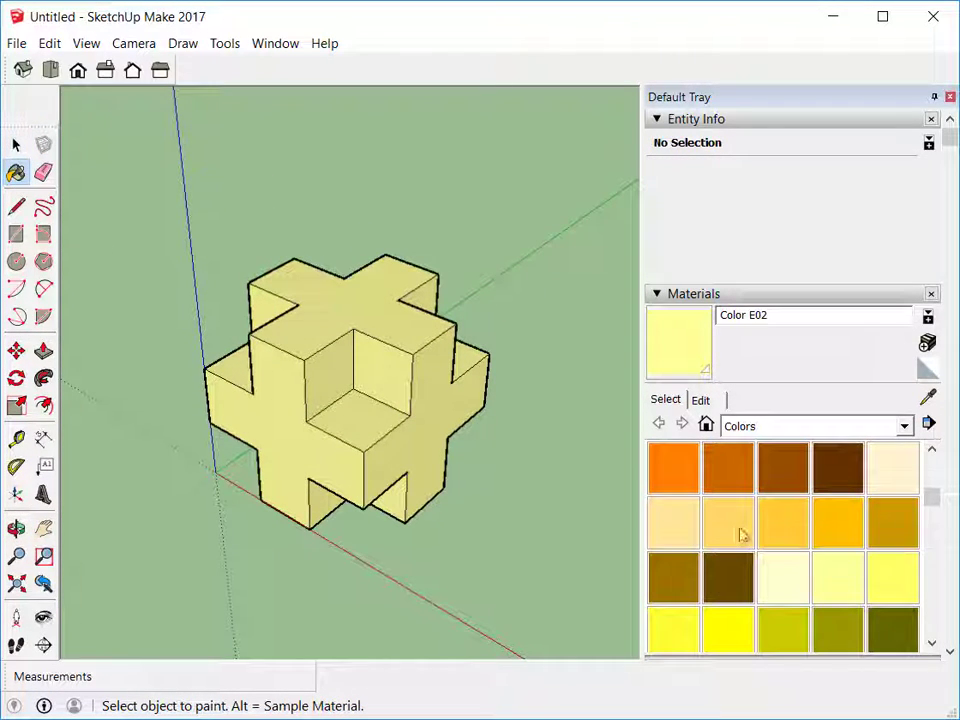
pyautogui.click(741, 535)
pyautogui.click(341, 305)
pyautogui.moveTo(336, 304)
pyautogui.mouseDown(button='middle')
pyautogui.moveTo(422, 411)
pyautogui.moveTo(439, 401)
pyautogui.mouseUp(button='middle')
pyautogui.click(439, 401)
pyautogui.moveTo(486, 426); pyautogui.dragTo(381, 406, button='middle')
pyautogui.moveTo(490, 423)
pyautogui.mouseDown(button='middle')
pyautogui.moveTo(360, 433)
pyautogui.moveTo(450, 439)
pyautogui.moveTo(330, 463)
pyautogui.moveTo(412, 415)
pyautogui.moveTo(474, 467)
pyautogui.moveTo(435, 459)
pyautogui.moveTo(399, 476)
pyautogui.moveTo(379, 446)
pyautogui.moveTo(439, 540)
pyautogui.moveTo(414, 471)
pyautogui.moveTo(450, 469)
pyautogui.moveTo(383, 510)
pyautogui.moveTo(391, 512)
pyautogui.mouseUp(button='middle')
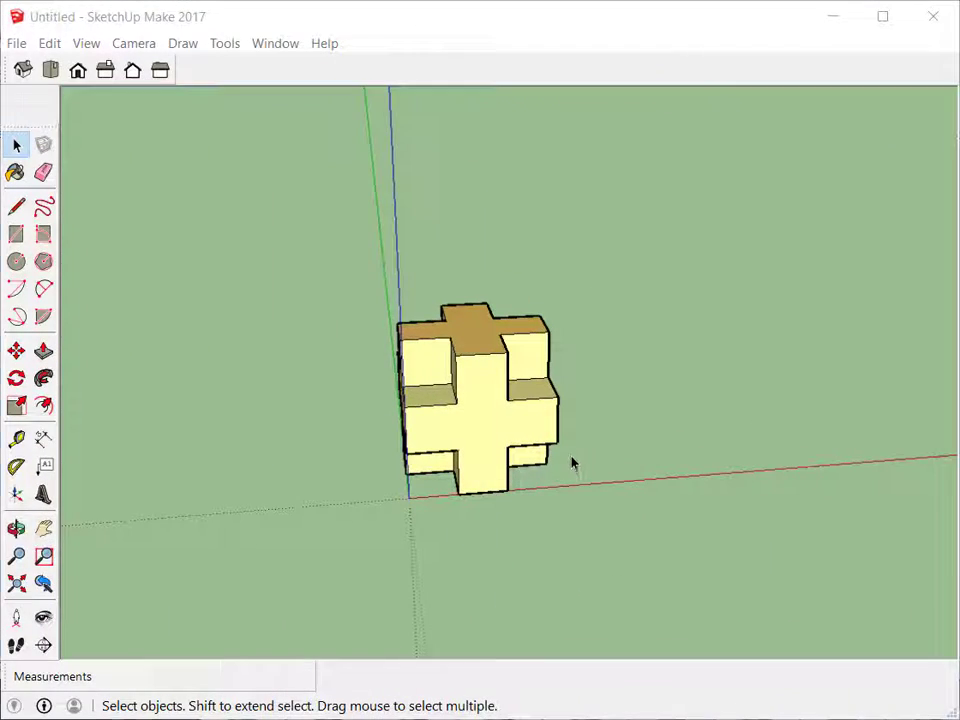
# Select the entire cross and make it a component named "block", replacing the selection with the component
pyautogui.moveTo(573, 463); pyautogui.dragTo(492, 455, button='middle')
pyautogui.scroll(2, 600, 491)
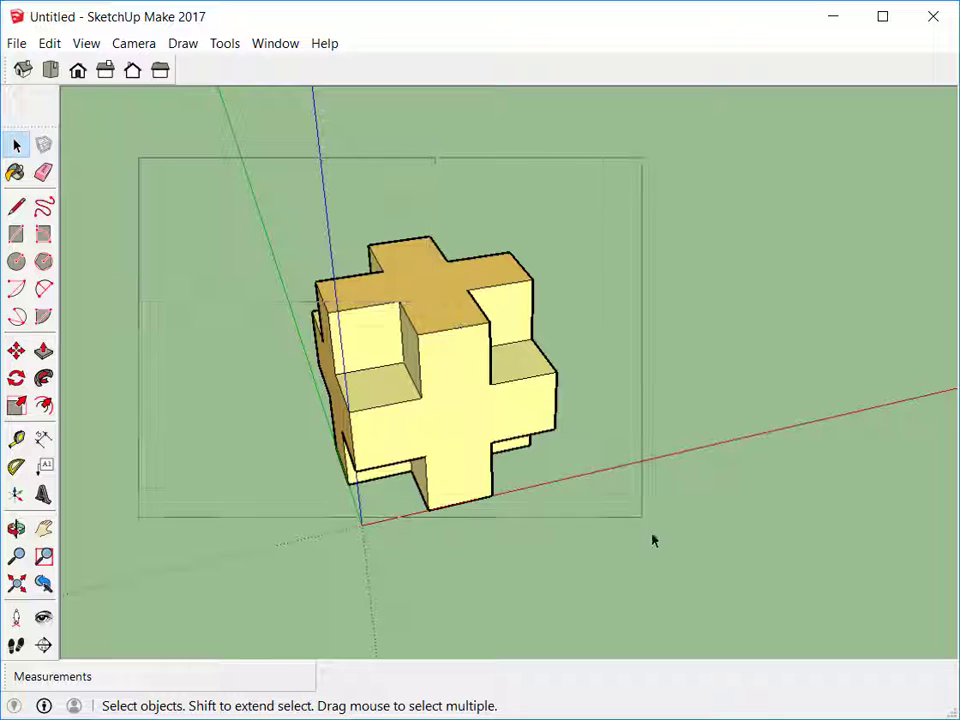
pyautogui.moveTo(652, 540); pyautogui.dragTo(658, 572)
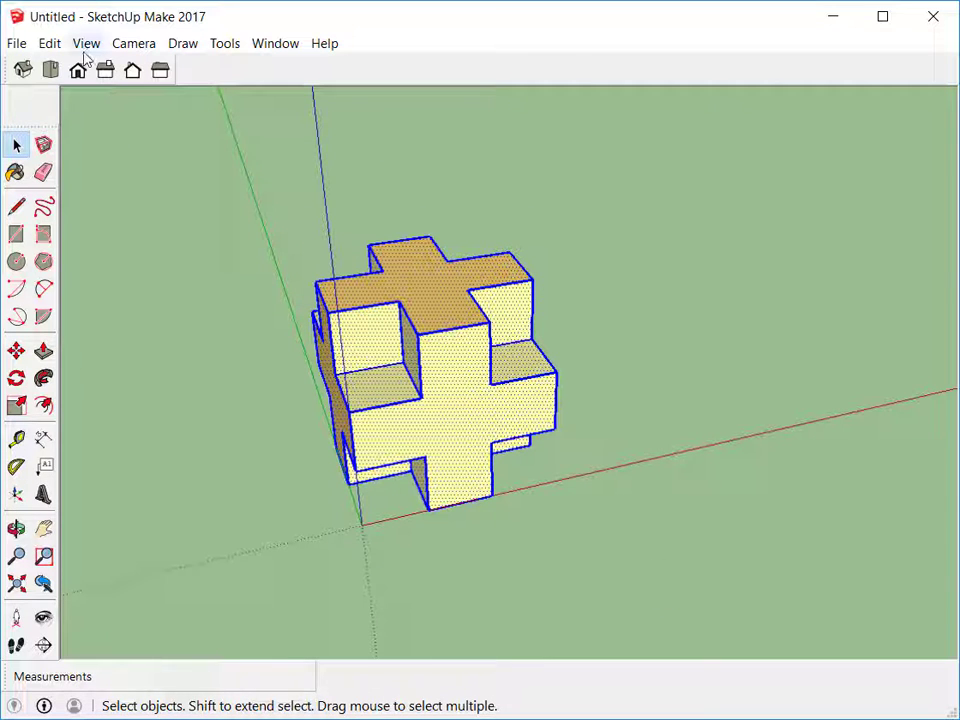
pyautogui.click(52, 44)
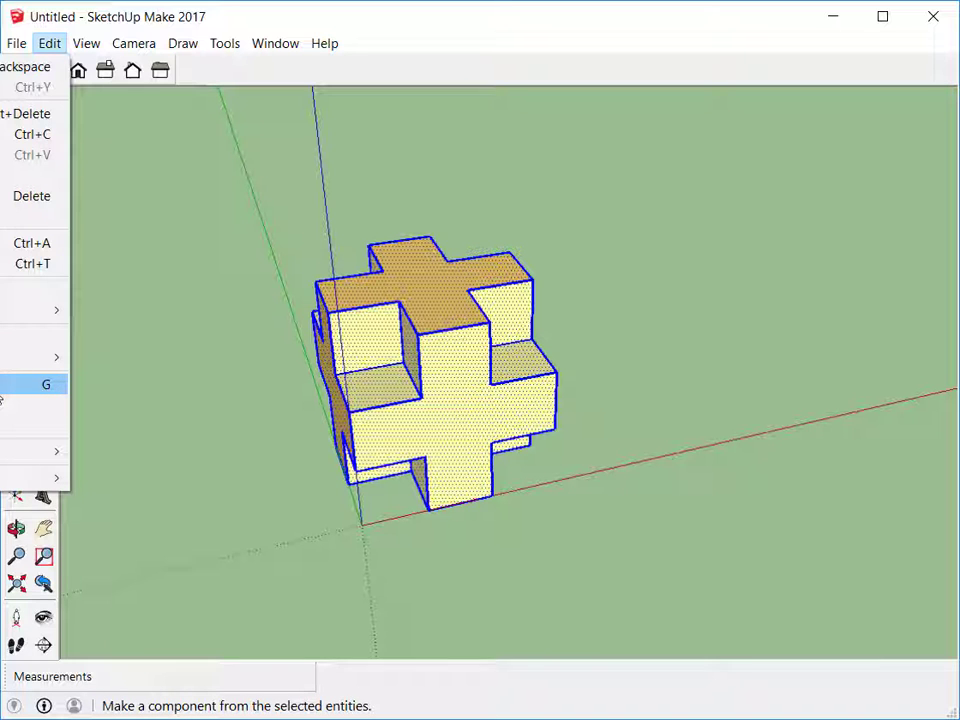
pyautogui.click(4, 388)
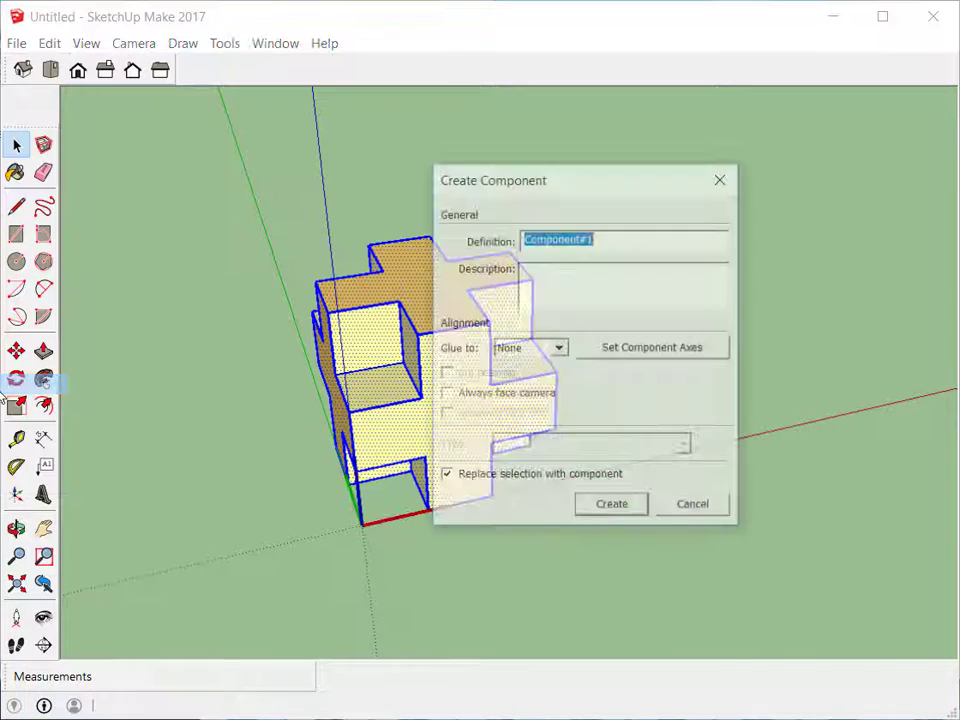
pyautogui.write('block')
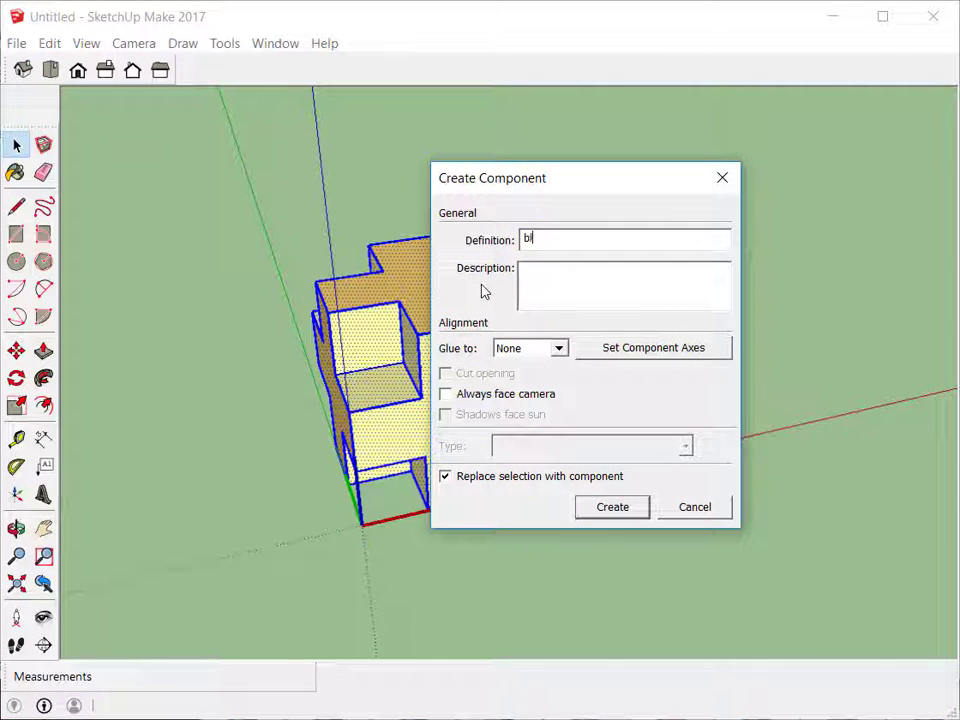
pyautogui.click(614, 510)
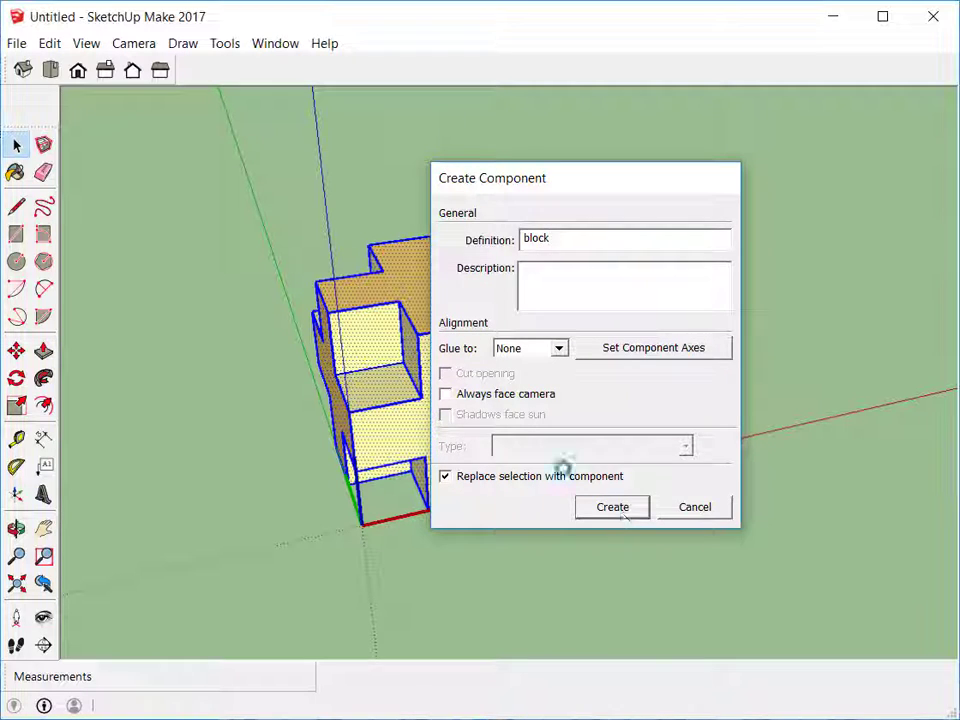
# Copy the block component 1' along the red axis, corner to corner, and array it as 5x to form a row
pyautogui.press('o')
pyautogui.moveTo(514, 388); pyautogui.dragTo(574, 324)
pyautogui.press('space')
pyautogui.scroll(2, 544, 360)
pyautogui.scroll(-2, 536, 364)
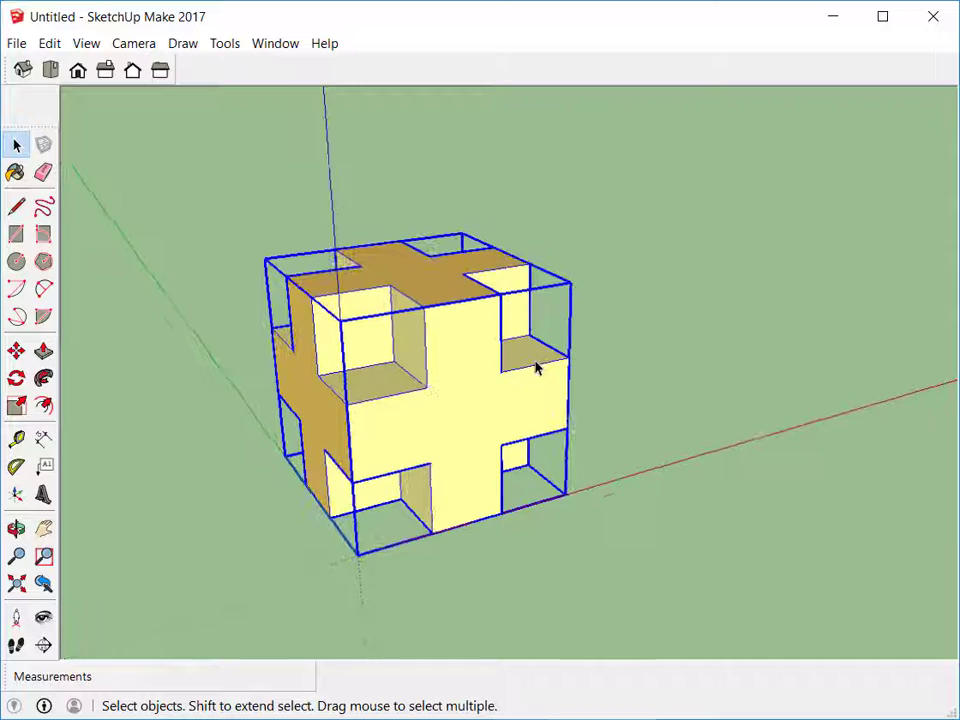
pyautogui.moveTo(536, 368); pyautogui.dragTo(433, 354, button='middle')
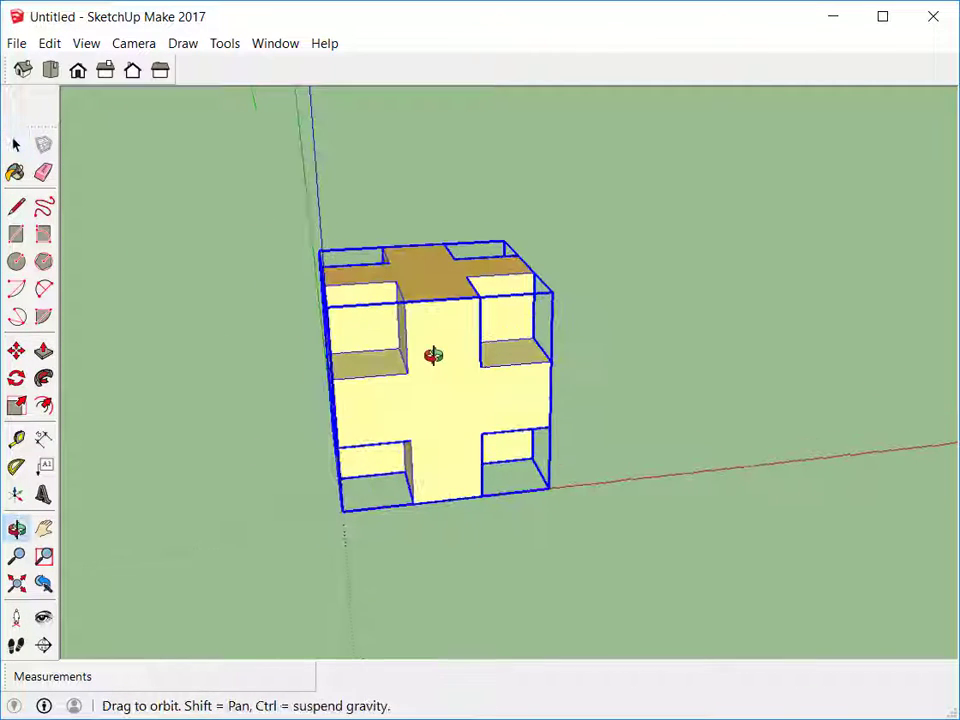
pyautogui.click(17, 352)
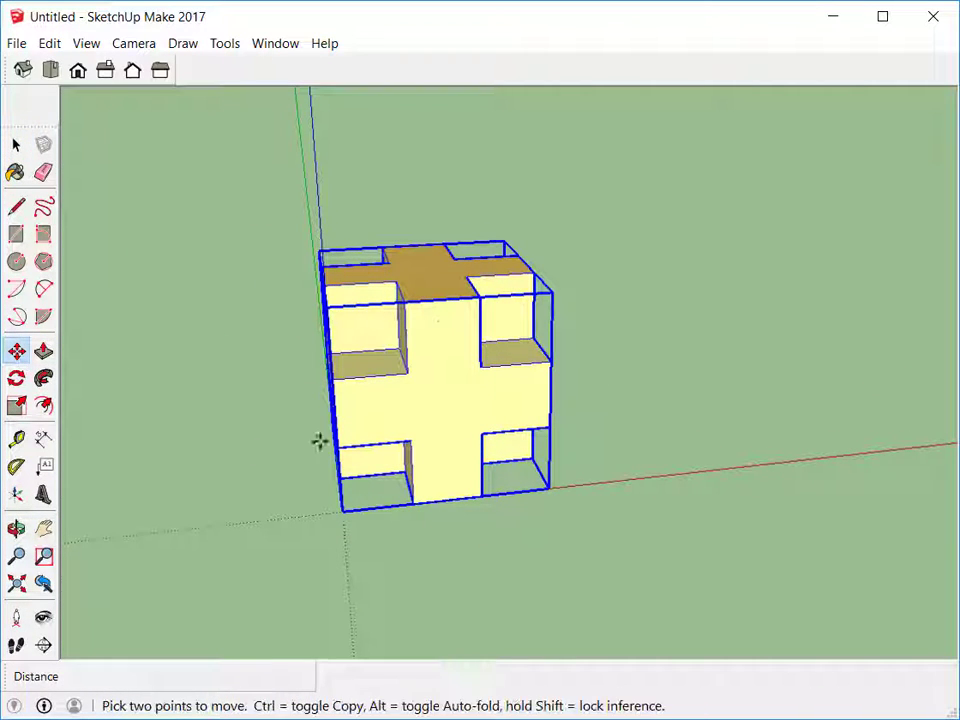
pyautogui.moveTo(369, 459)
pyautogui.mouseDown(button='middle')
pyautogui.moveTo(381, 407)
pyautogui.moveTo(375, 441)
pyautogui.moveTo(413, 452)
pyautogui.moveTo(375, 478)
pyautogui.mouseUp(button='middle')
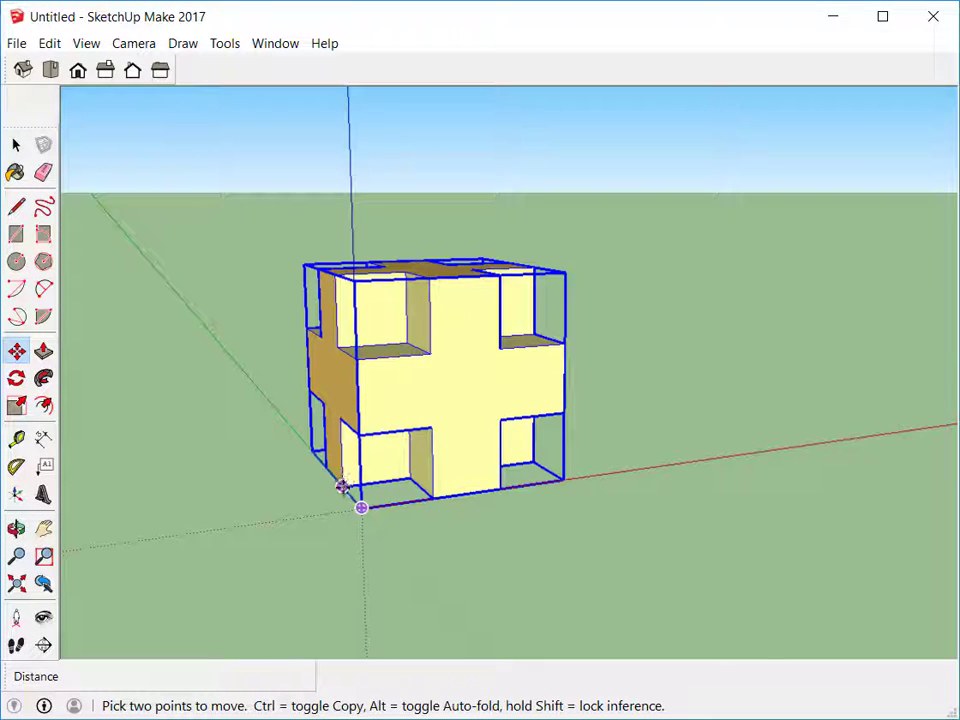
pyautogui.scroll(2, 342, 486)
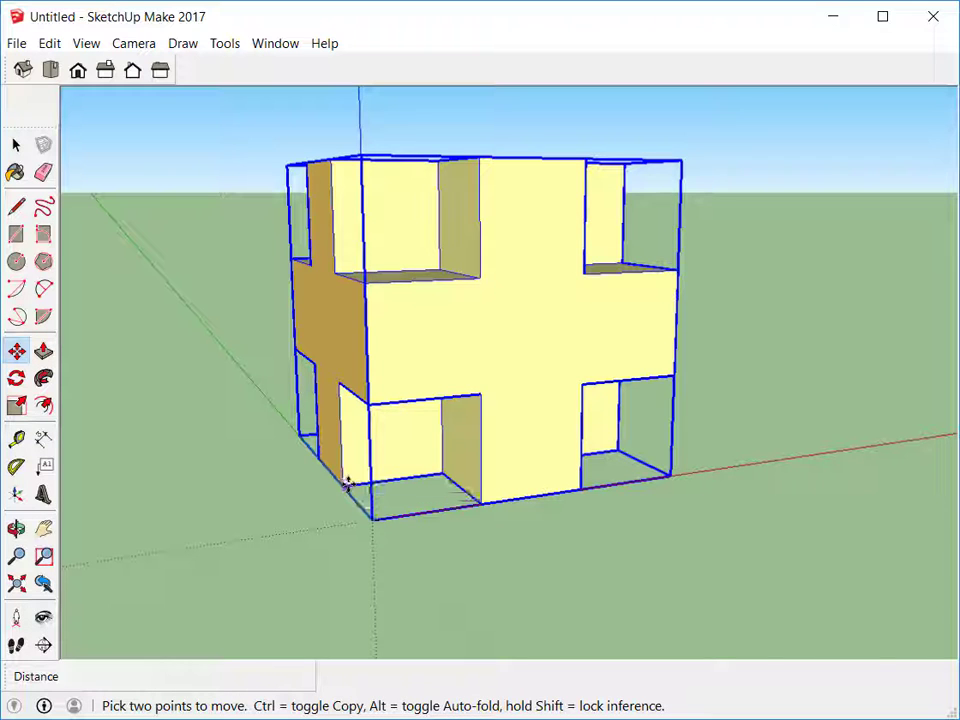
pyautogui.click(347, 483)
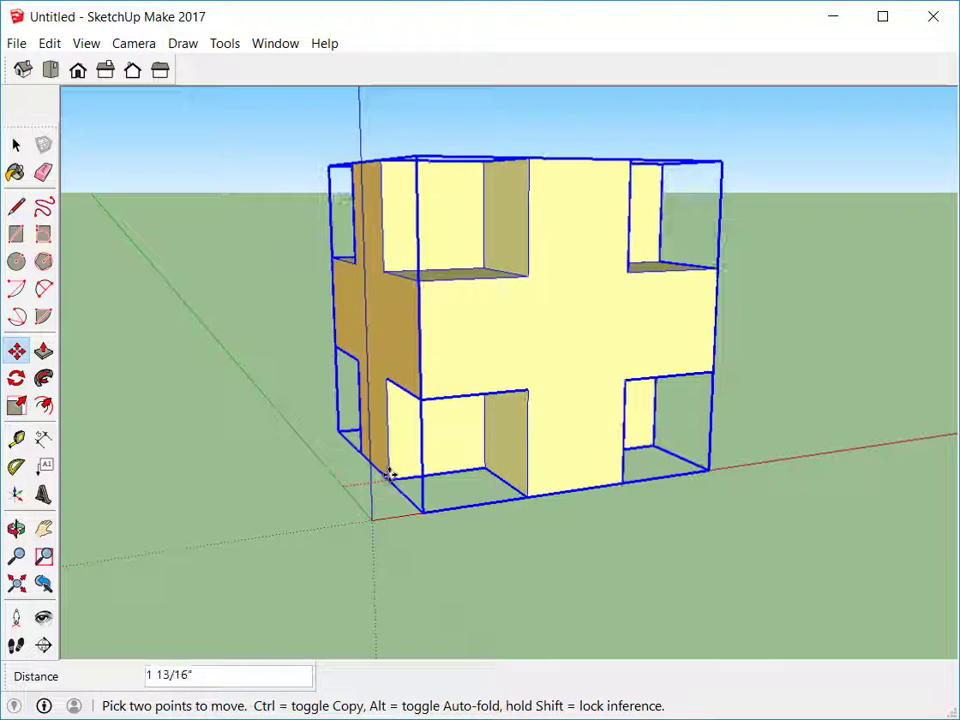
pyautogui.press('ctrl')
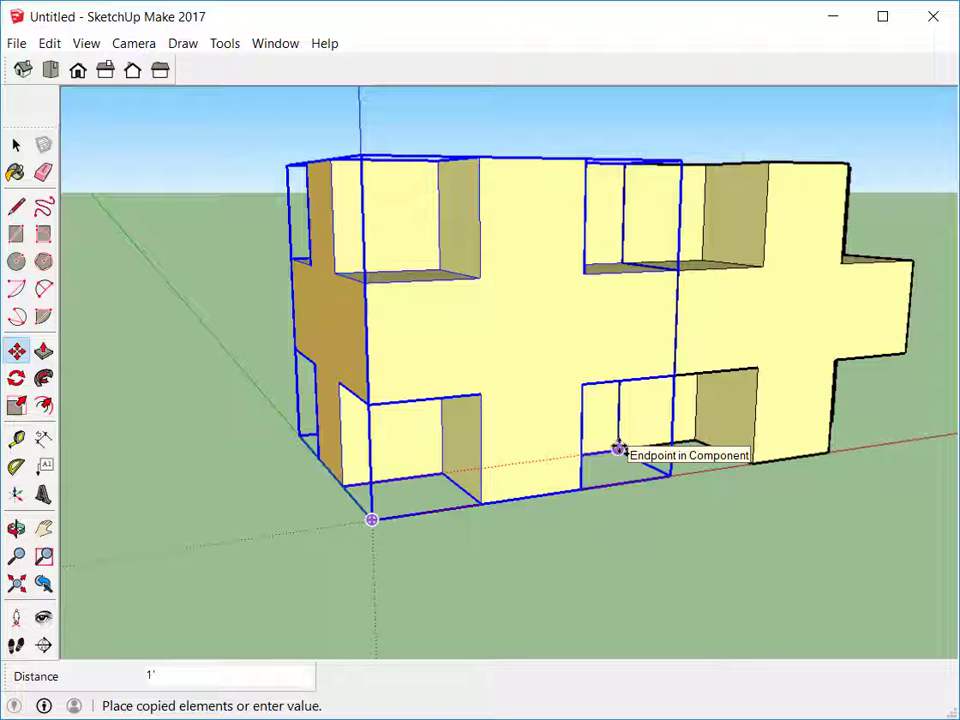
pyautogui.click(619, 448)
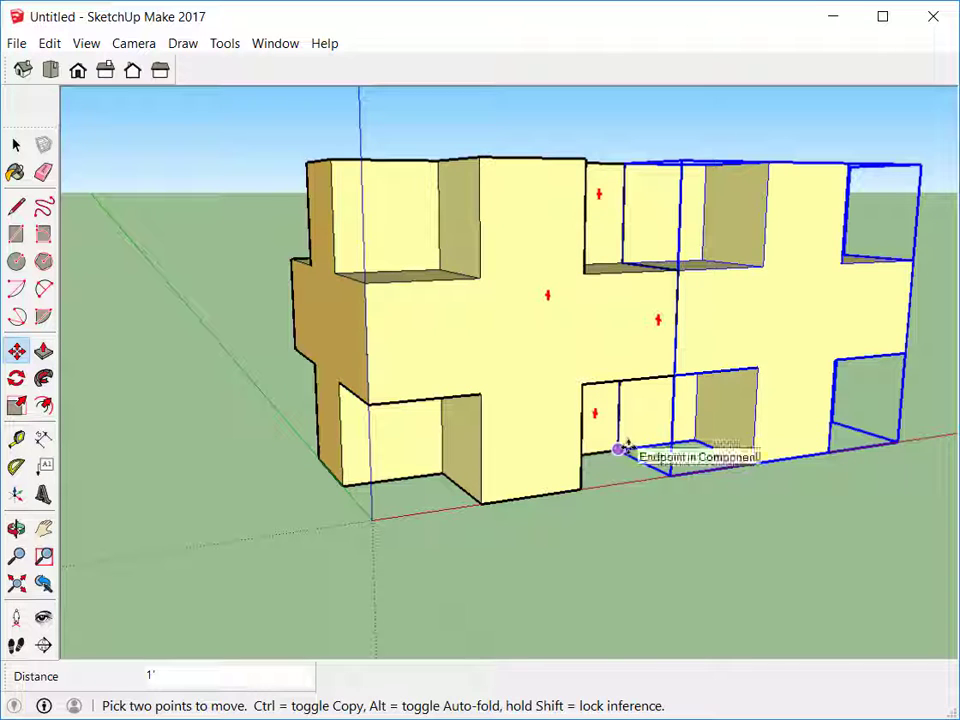
pyautogui.press('Return')
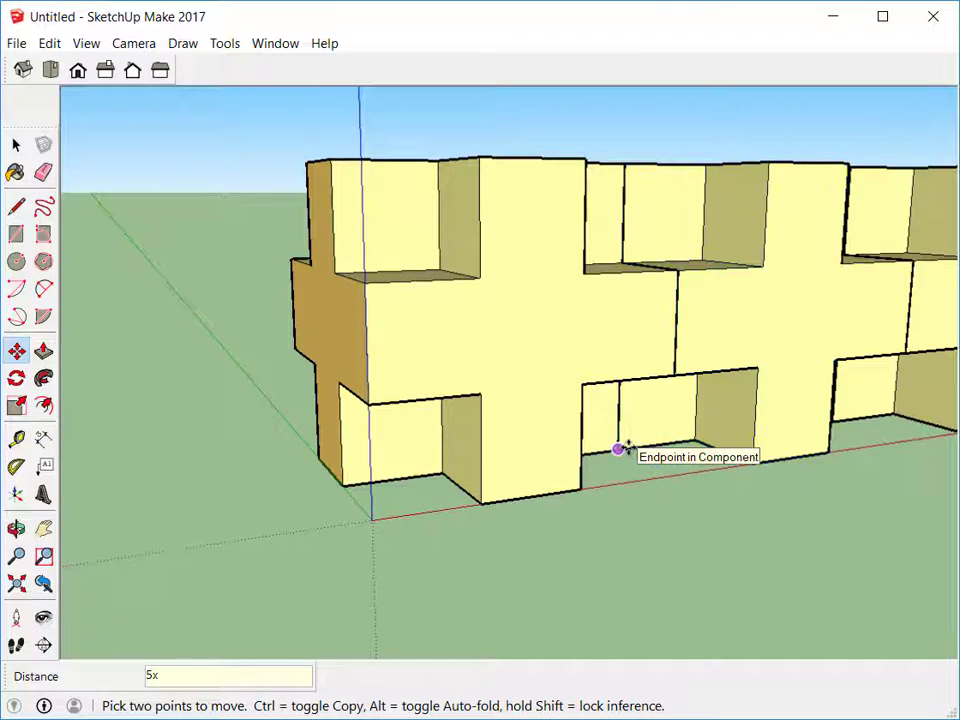
# Select the whole row of blocks, copy it 1' along the green axis, and array it as 5x to form a square layer
pyautogui.scroll(-4, 677, 473)
pyautogui.moveTo(757, 492); pyautogui.dragTo(761, 521, button='middle')
pyautogui.click(16, 145)
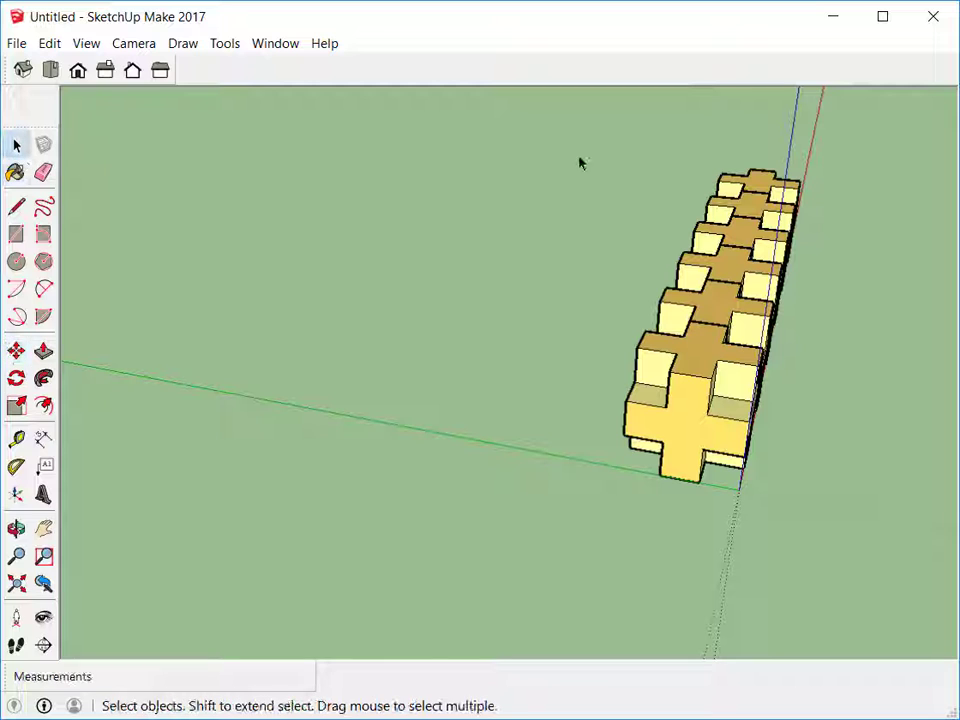
pyautogui.moveTo(851, 553); pyautogui.dragTo(851, 553)
pyautogui.moveTo(851, 553); pyautogui.dragTo(769, 521, button='middle')
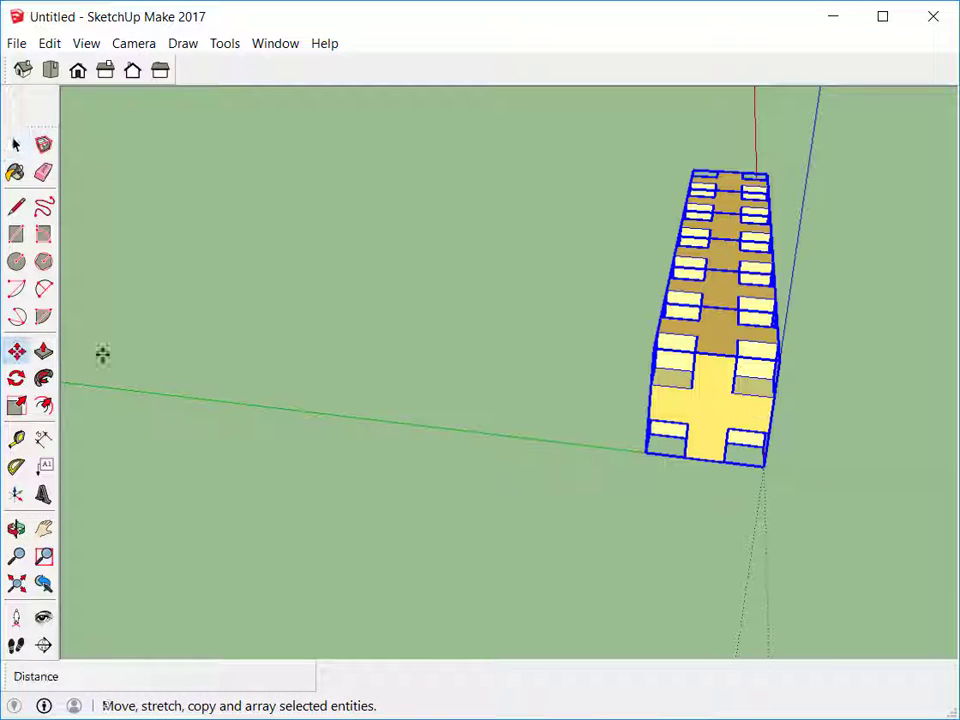
pyautogui.scroll(4, 686, 426)
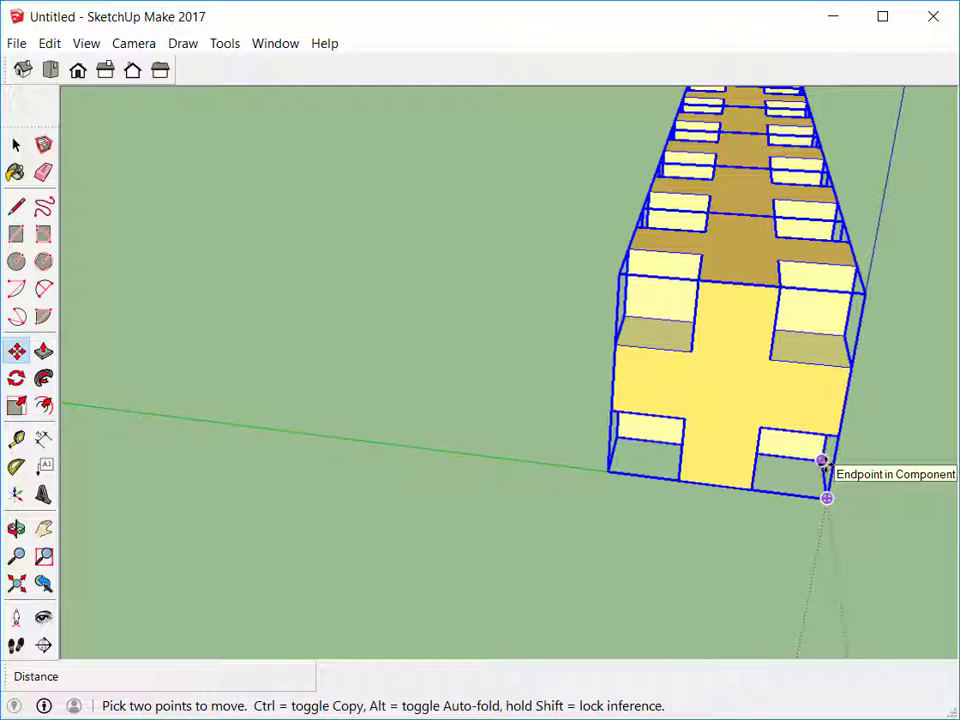
pyautogui.scroll(2, 822, 463)
pyautogui.click(822, 463)
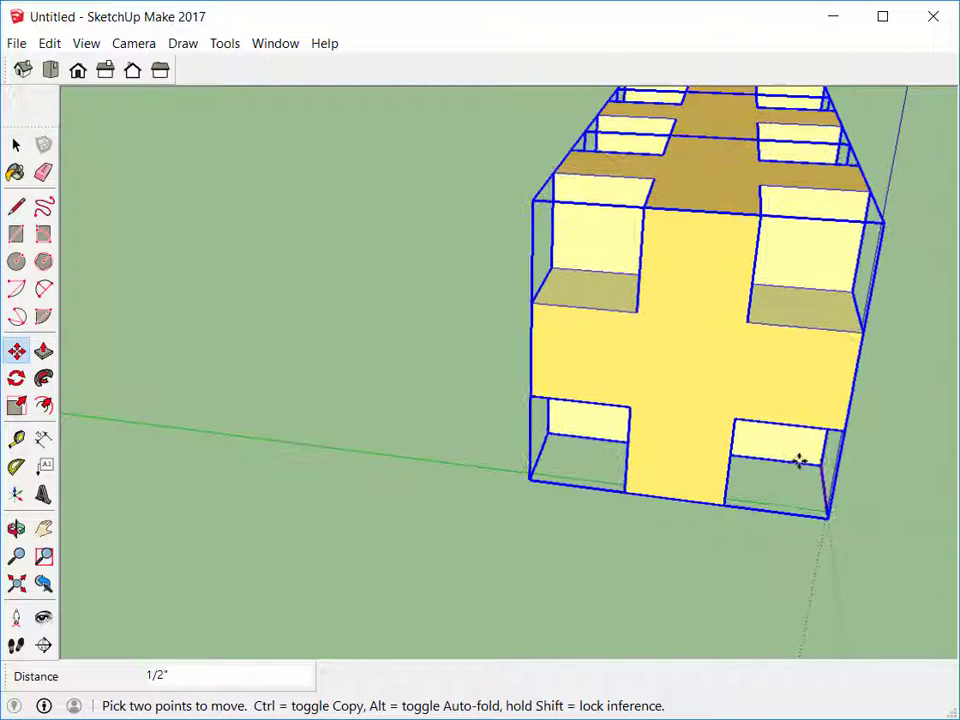
pyautogui.press('ctrl')
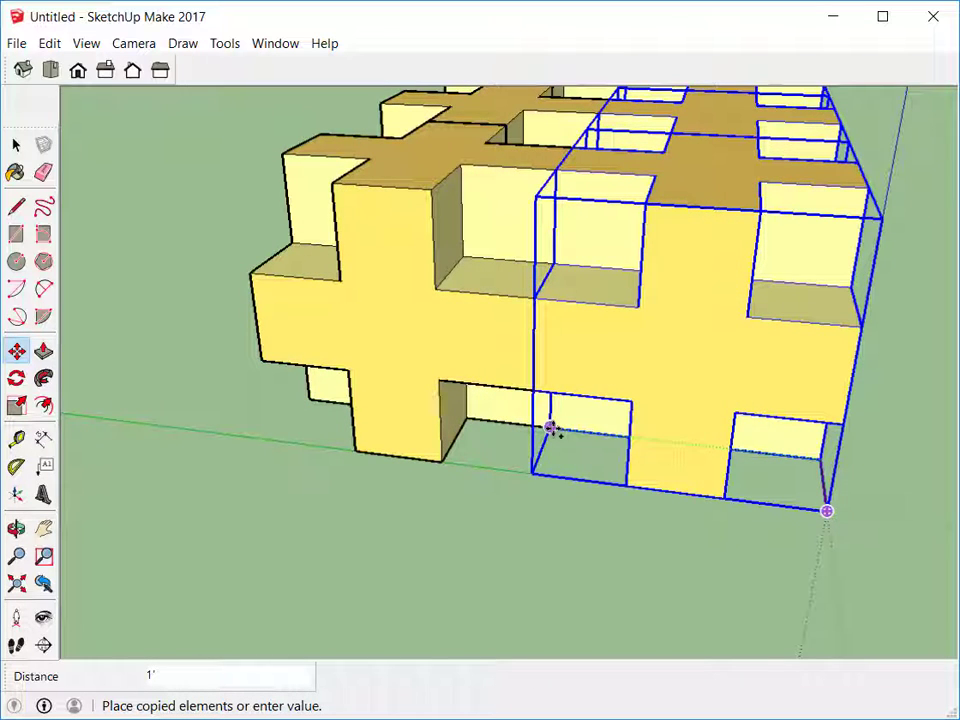
pyautogui.click(549, 428)
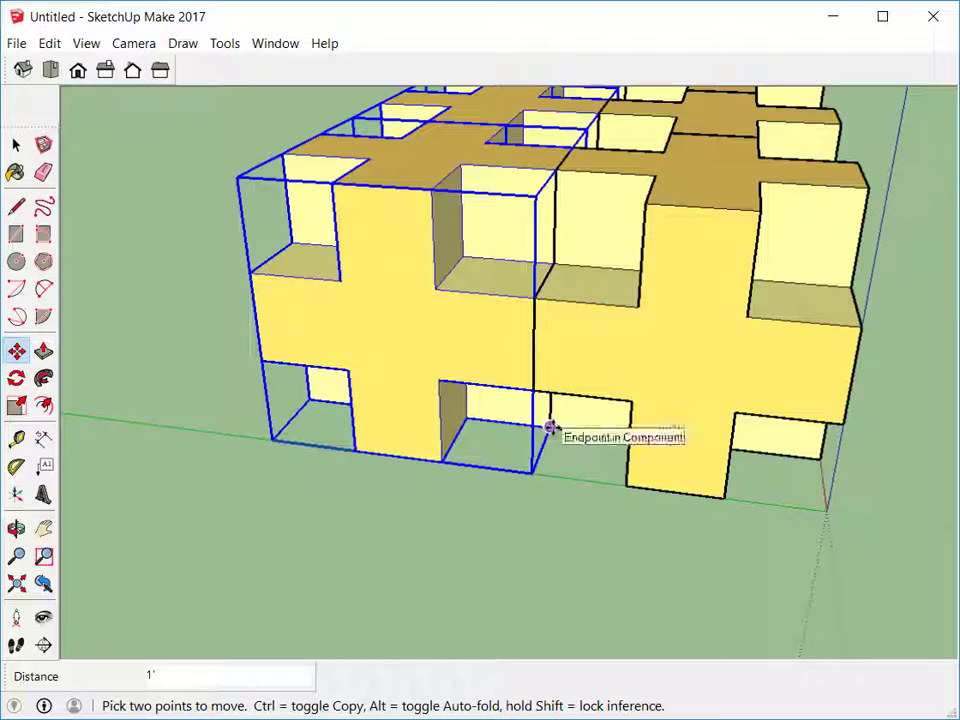
# Select the entire layer of blocks, copy it 1' up along the blue axis, and array it as 5x to form a cube
pyautogui.scroll(-10, 549, 428)
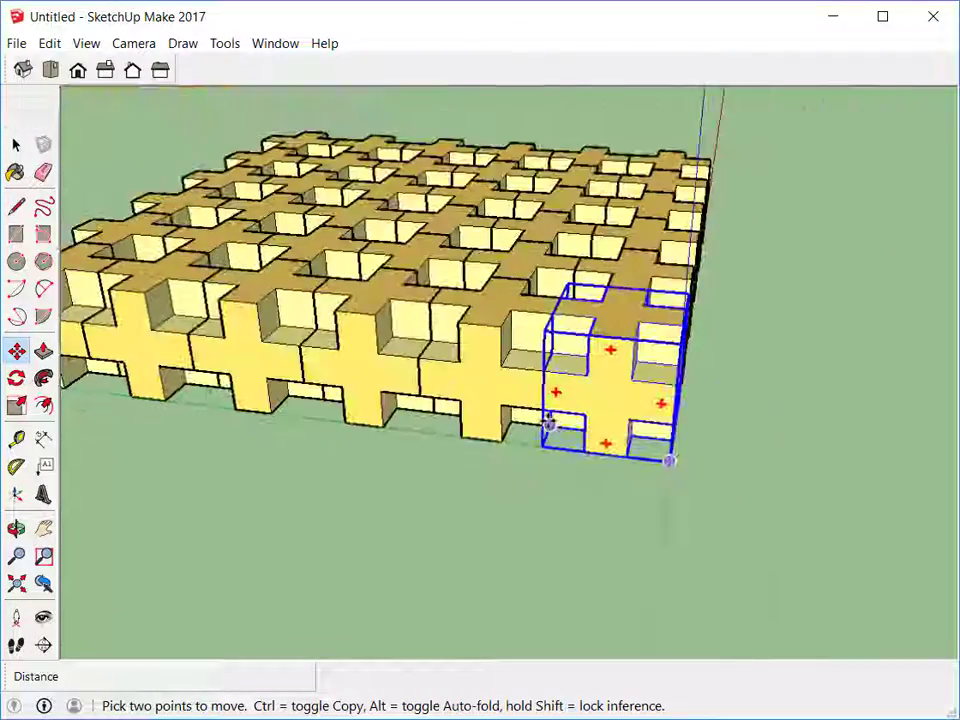
pyautogui.moveTo(542, 437)
pyautogui.mouseDown(button='middle')
pyautogui.moveTo(616, 430)
pyautogui.moveTo(208, 229)
pyautogui.mouseUp(button='middle')
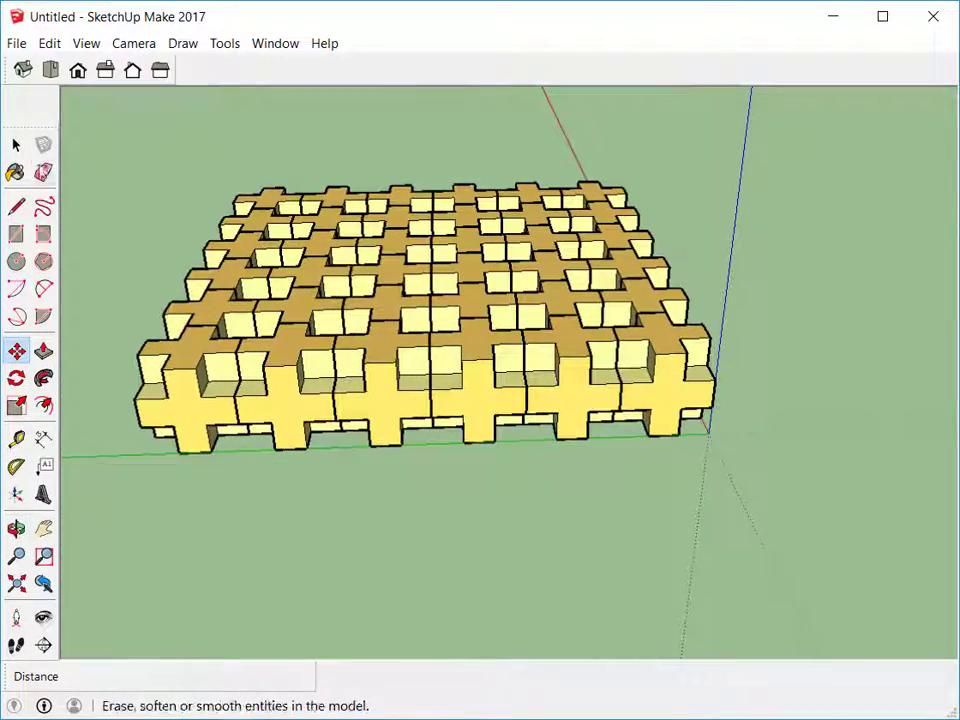
pyautogui.click(18, 146)
pyautogui.moveTo(157, 173); pyautogui.dragTo(748, 482)
pyautogui.moveTo(386, 418); pyautogui.dragTo(52, 365, button='middle')
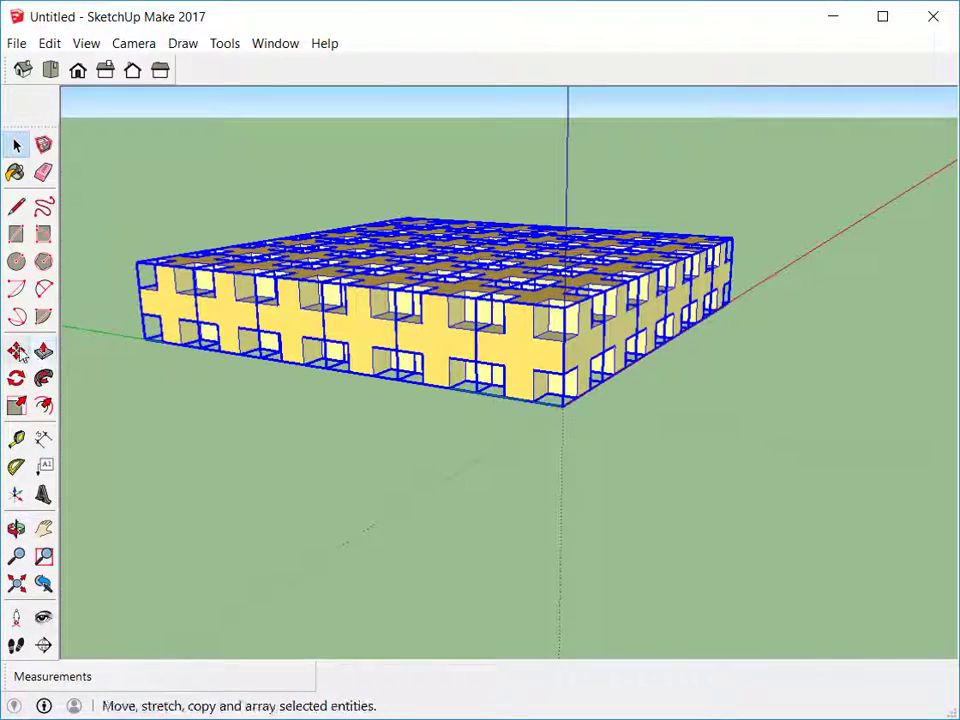
pyautogui.click(16, 350)
pyautogui.scroll(5, 476, 388)
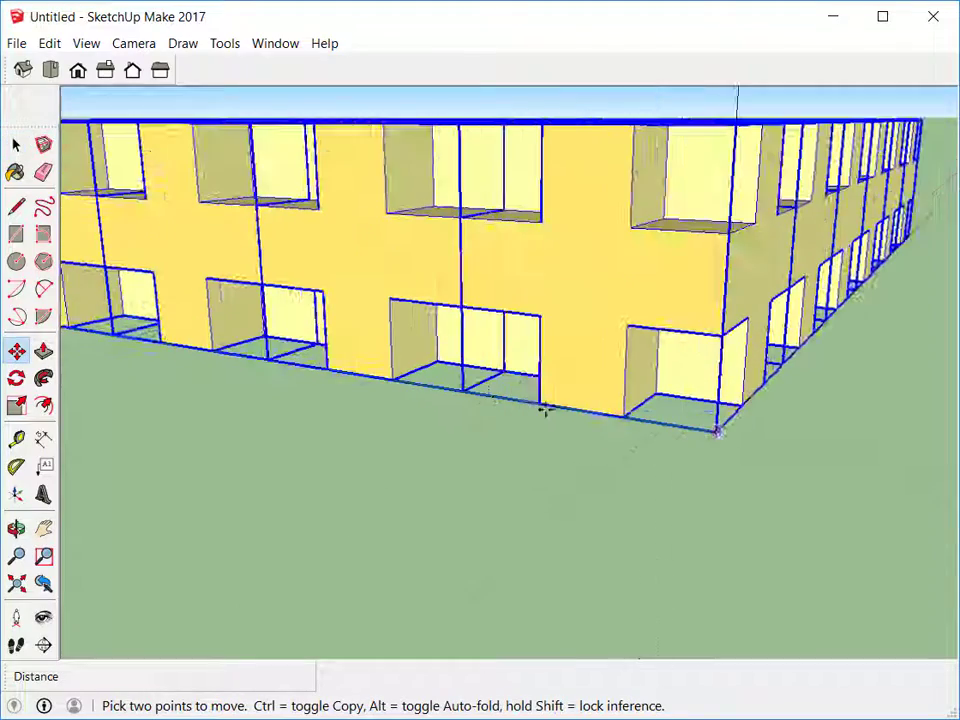
pyautogui.click(627, 410)
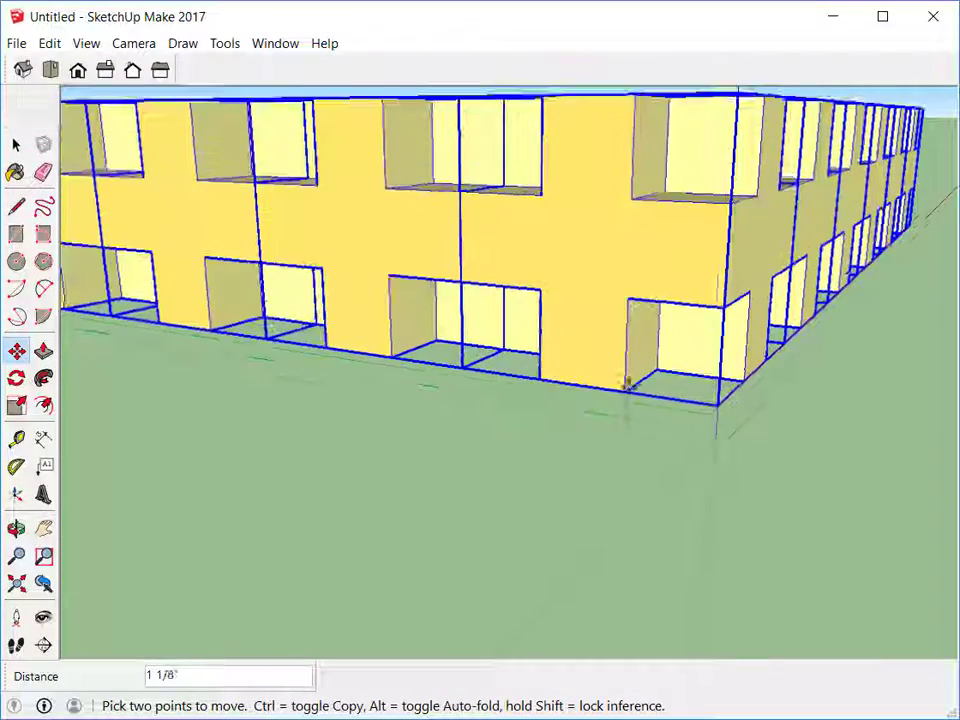
pyautogui.press('ctrl')
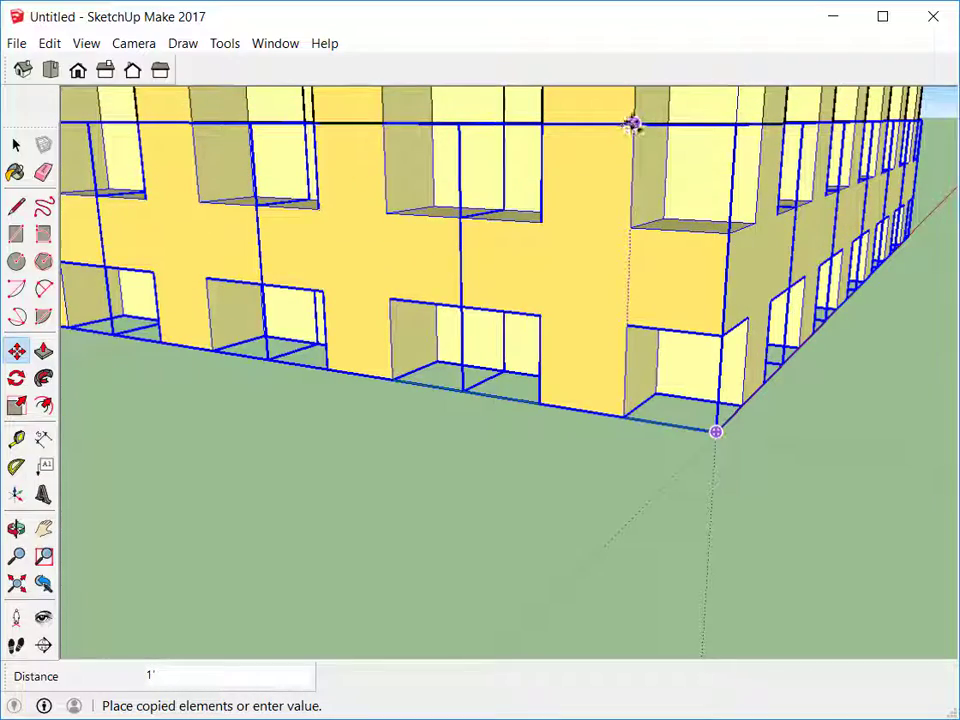
pyautogui.moveTo(633, 123); pyautogui.dragTo(601, 161, button='middle')
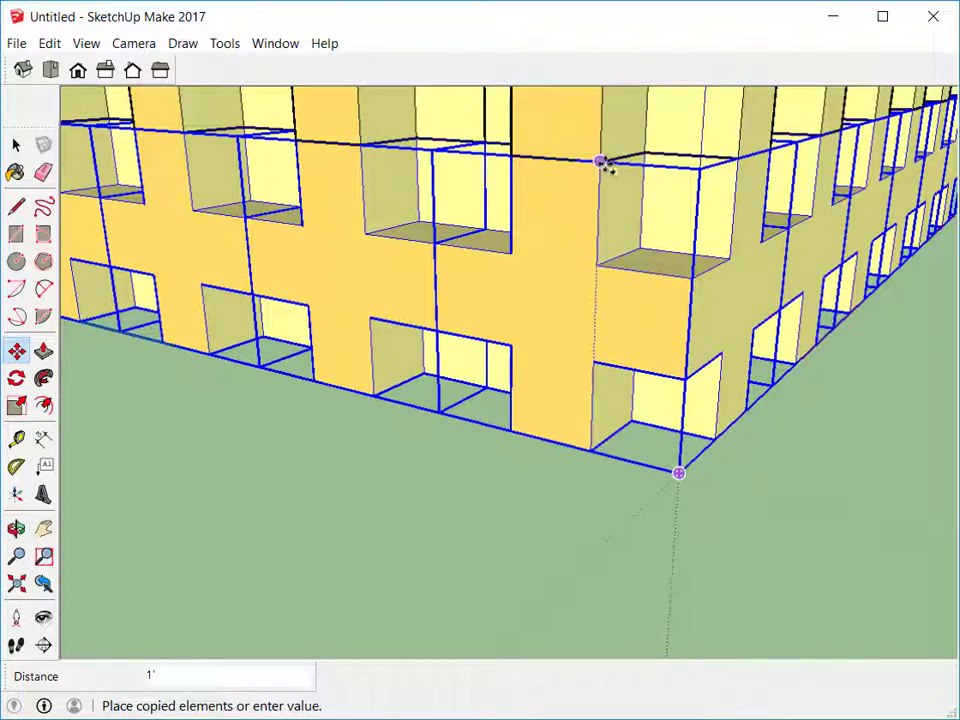
pyautogui.click(601, 161)
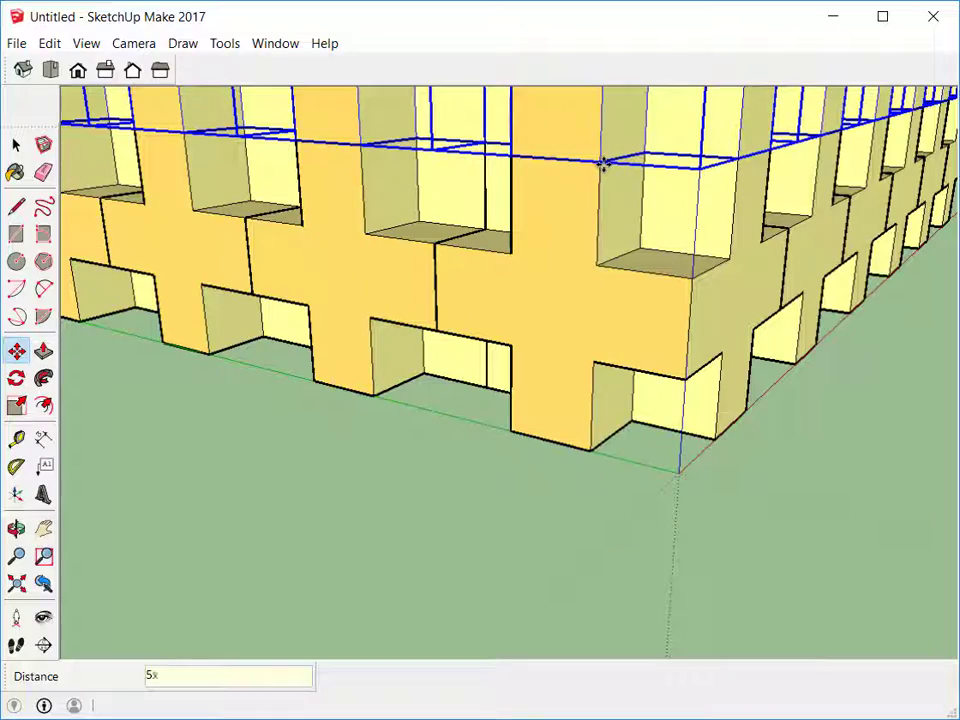
pyautogui.write('5x')
pyautogui.press('Return')
# Examine the stacked block cube from above and from its two front sides
pyautogui.scroll(-5, 585, 212)
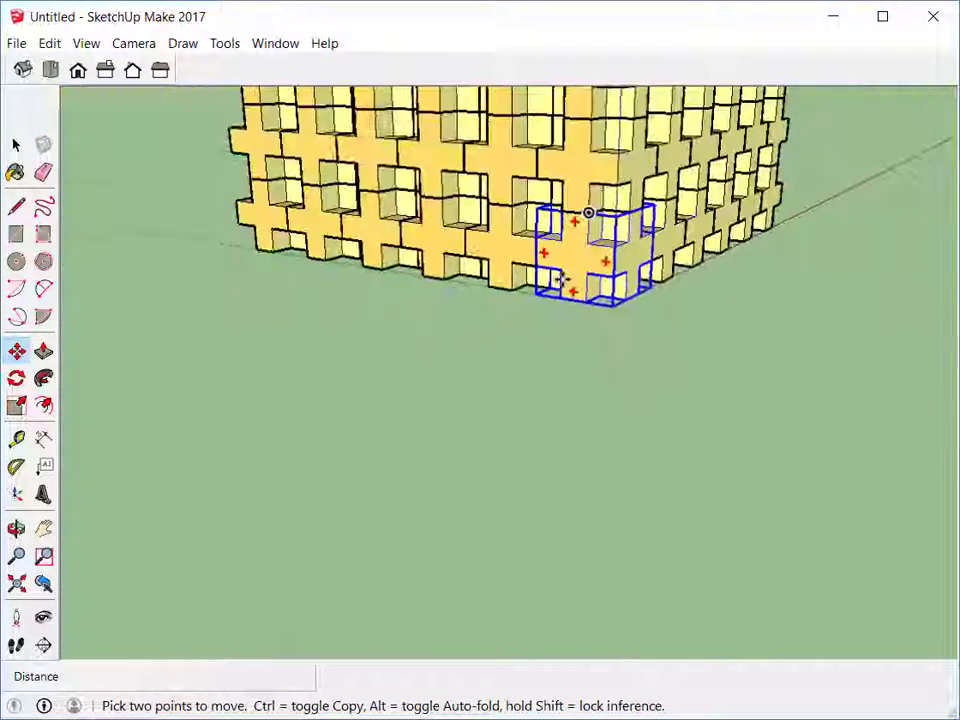
pyautogui.moveTo(587, 212); pyautogui.dragTo(512, 345, button='middle')
pyautogui.scroll(-5, 596, 383)
pyautogui.scroll(4, 641, 331)
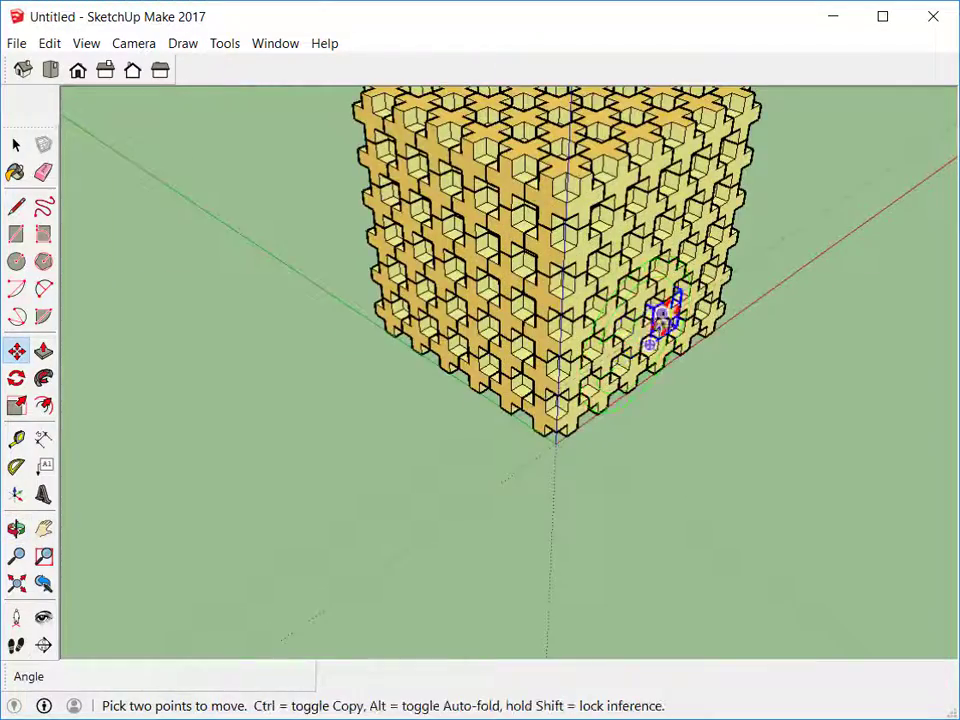
pyautogui.keyDown('shift'); pyautogui.moveTo(664, 320); pyautogui.dragTo(633, 404, button='middle'); pyautogui.keyUp('shift')
pyautogui.scroll(3, 578, 370)
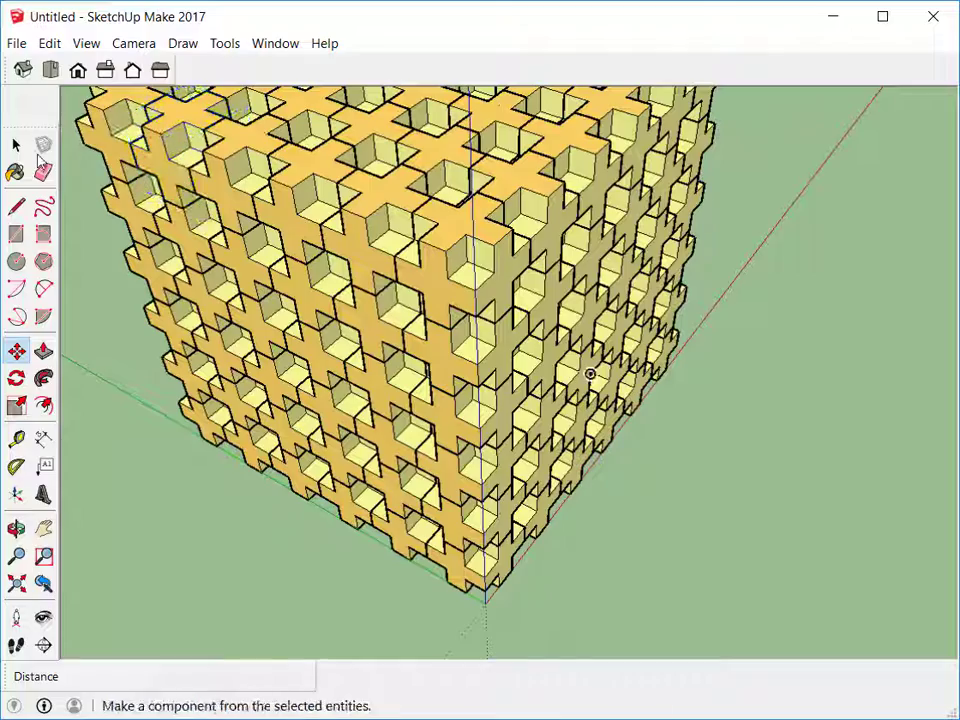
pyautogui.moveTo(546, 343); pyautogui.dragTo(735, 388, button='middle')
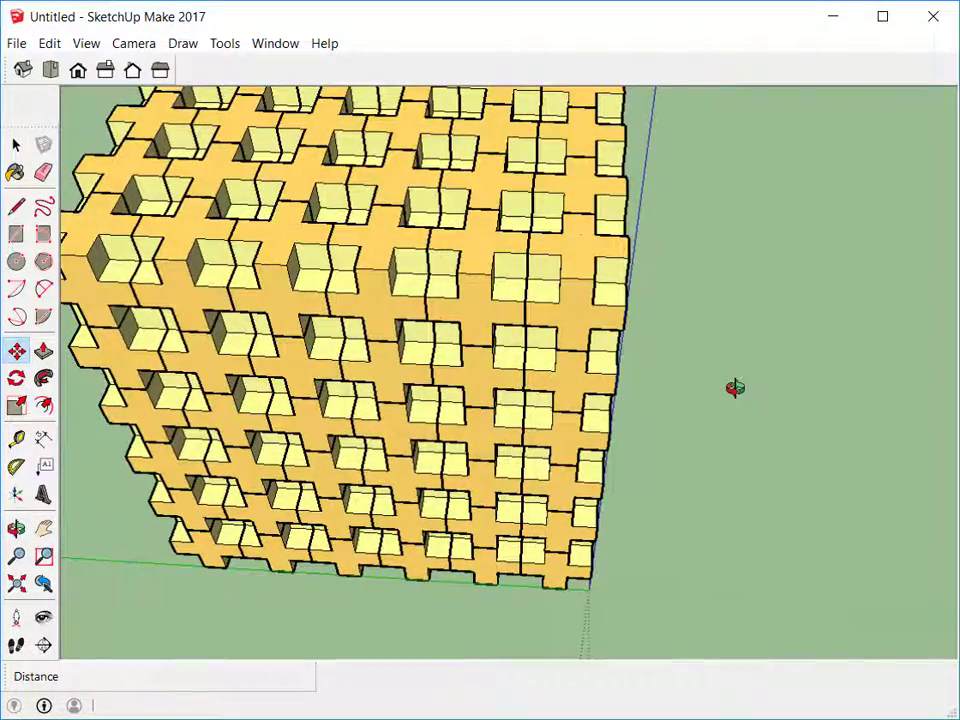